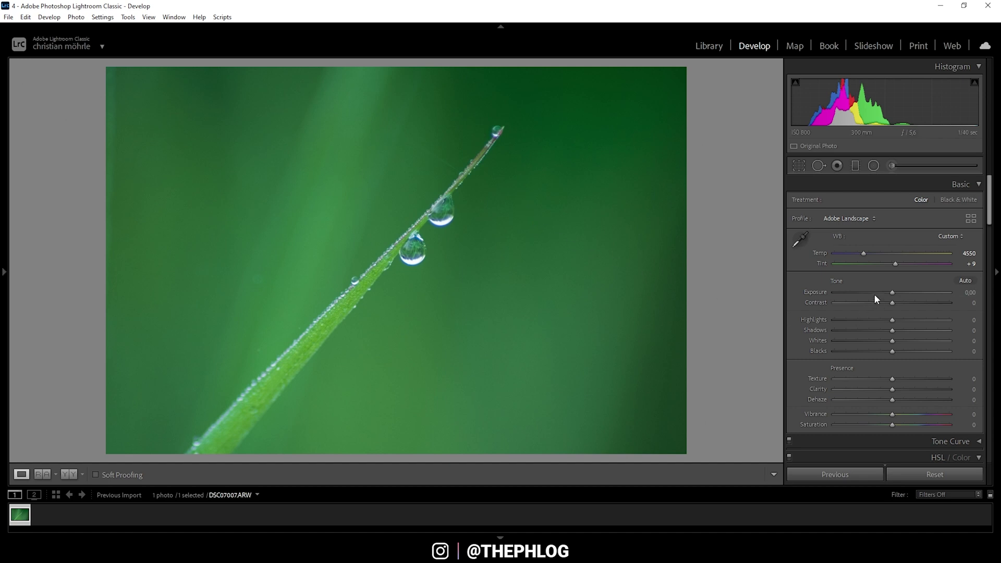
Step: Lower the photo's overall exposure to -0.90, its highlights to -100 and its contrast to -55
drag(891, 294, 881, 297)
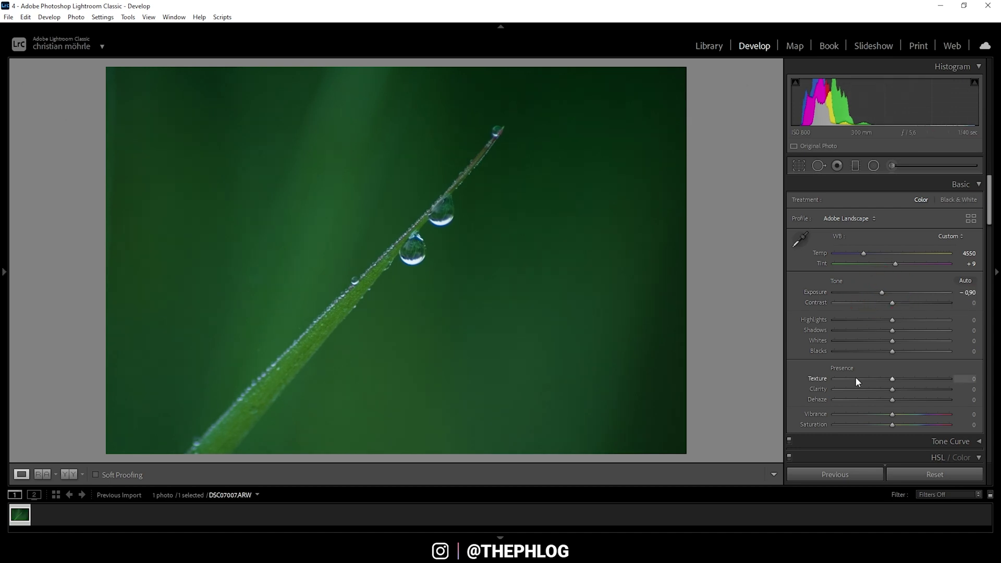
drag(893, 321, 762, 315)
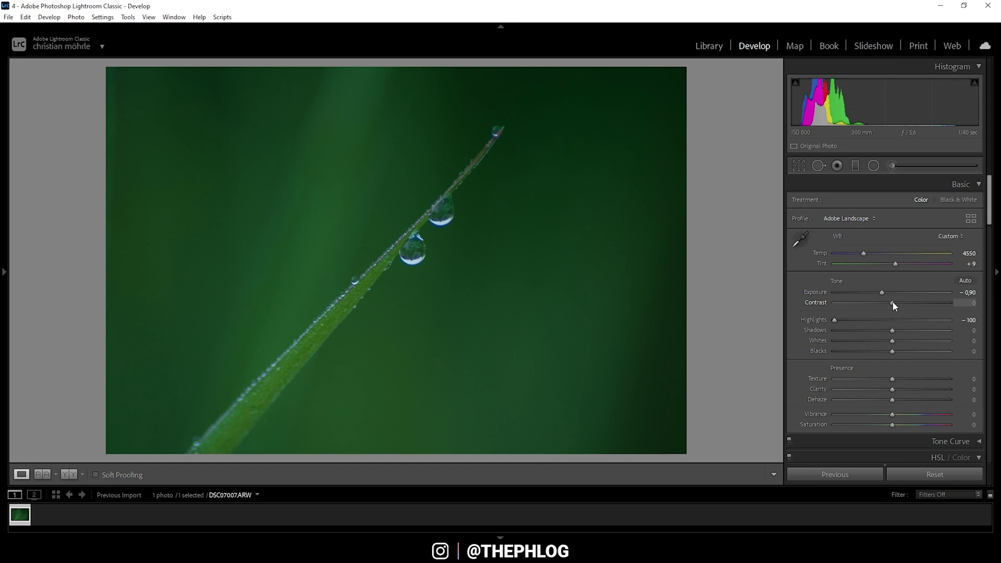
drag(893, 303, 860, 302)
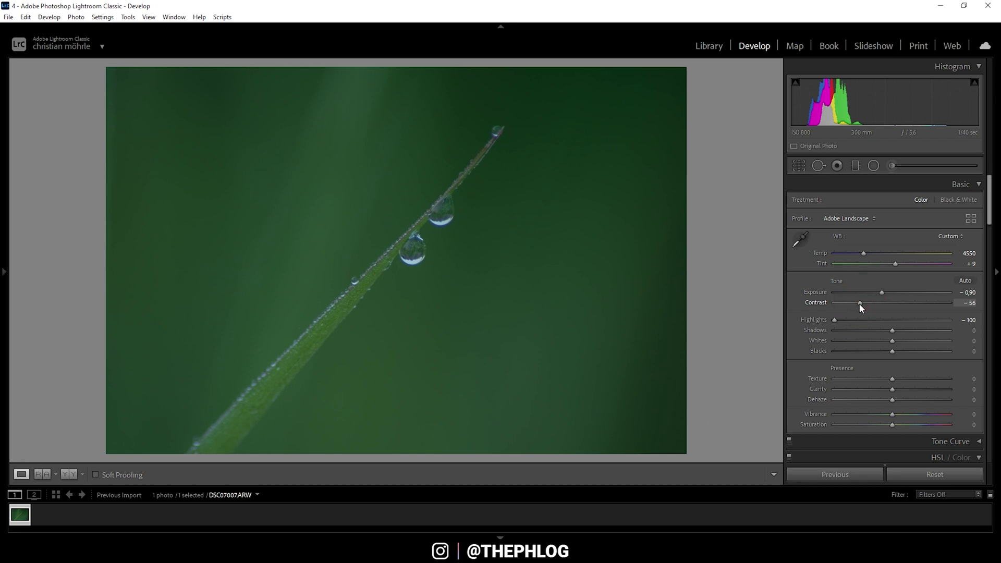
drag(859, 303, 860, 303)
Step: Raise the photo's whites to +64 while checking highlight clipping, and lift its blacks to +16
drag(892, 341, 919, 343)
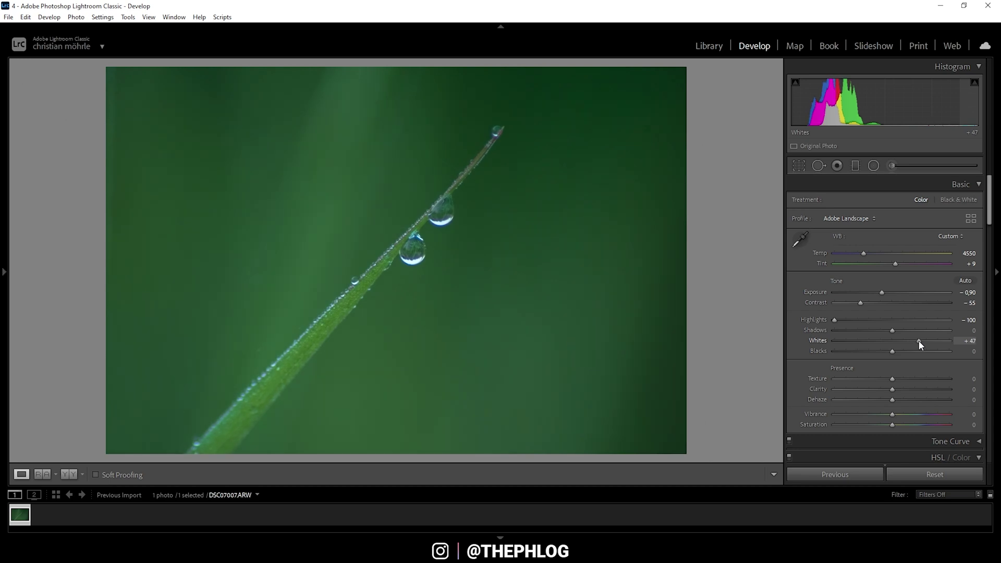
drag(918, 339, 920, 340)
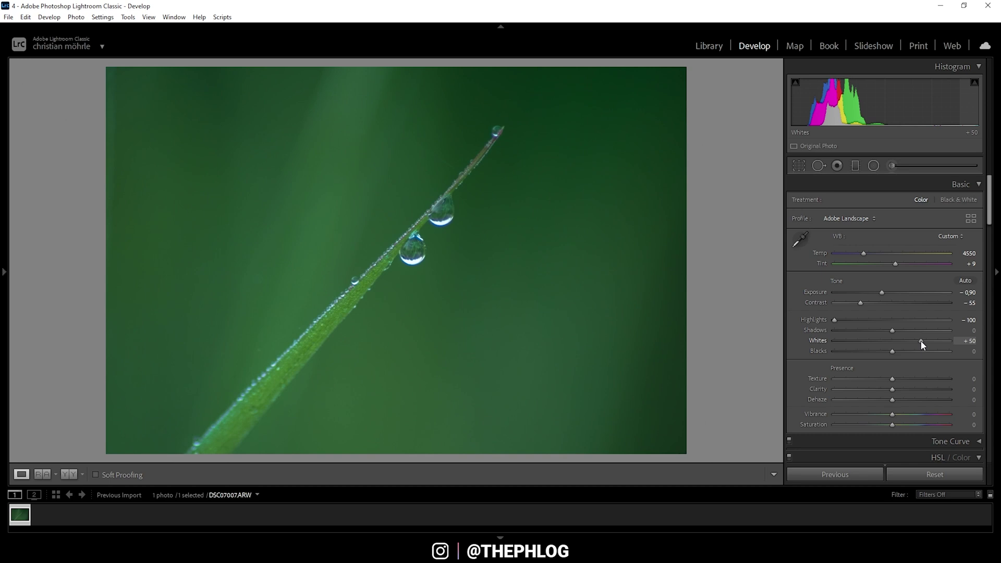
drag(921, 344, 929, 344)
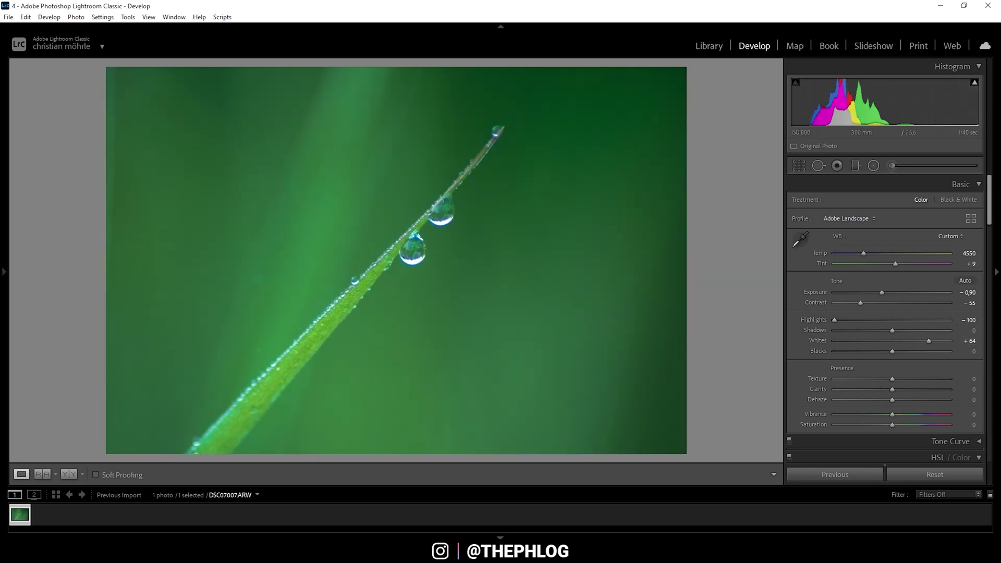
click(974, 83)
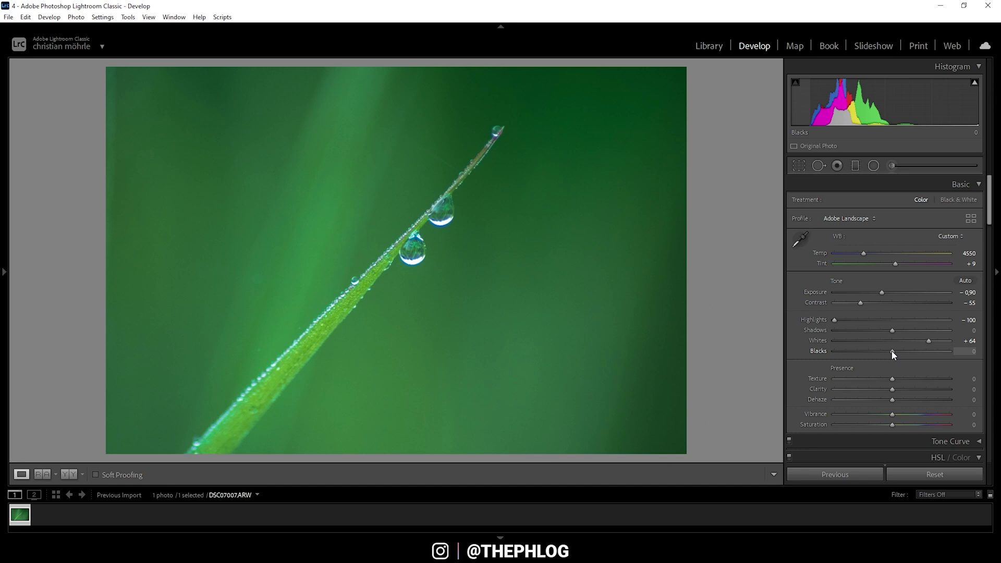
drag(893, 355, 902, 355)
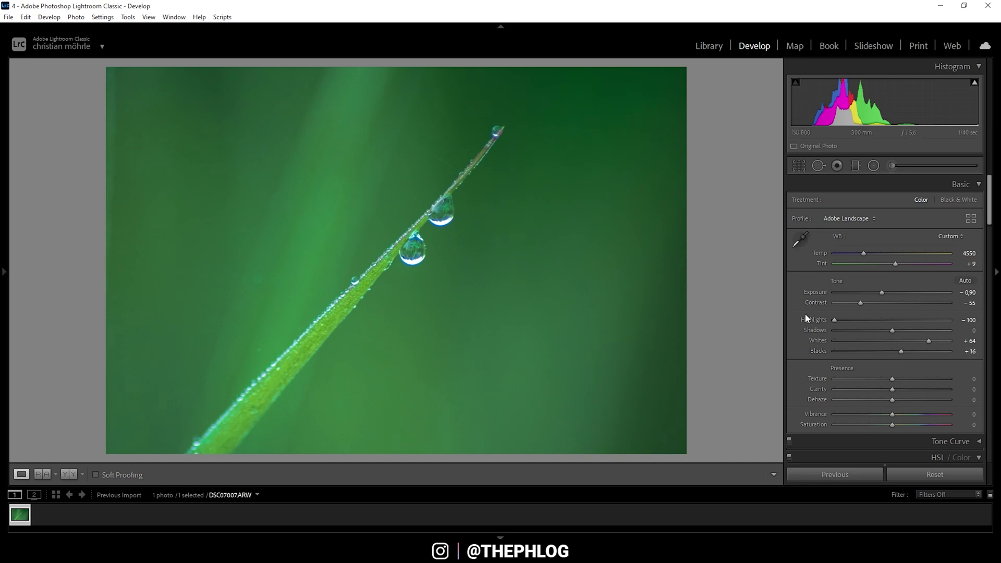
Step: Set the photo's overall texture to +17, clarity to +10 and vibrance to -84
drag(896, 379, 901, 378)
drag(892, 388, 894, 389)
drag(892, 416, 843, 415)
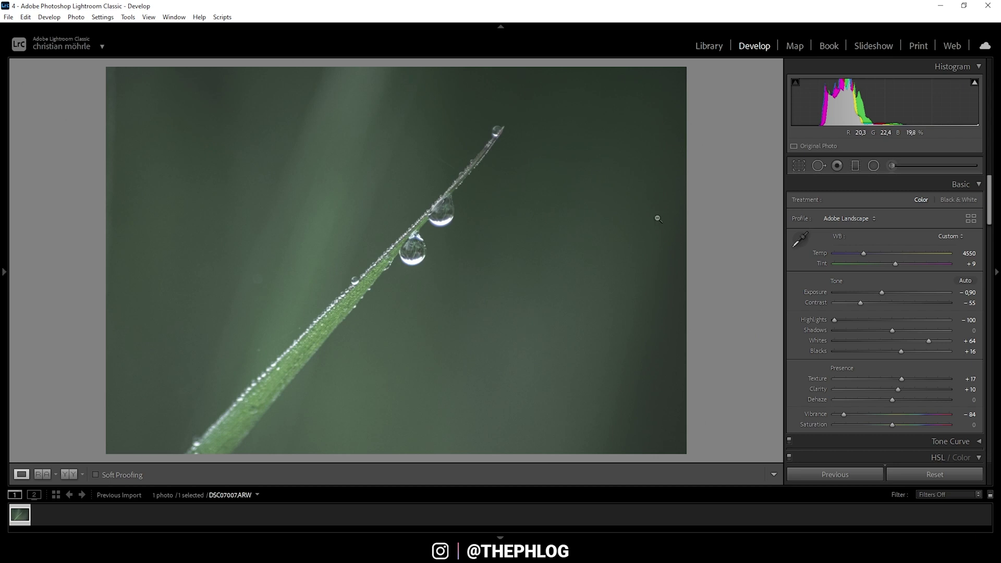
Step: Darken the existing graduated filter over the photo's upper-left area with exposure -0.70 and whites -100
click(856, 167)
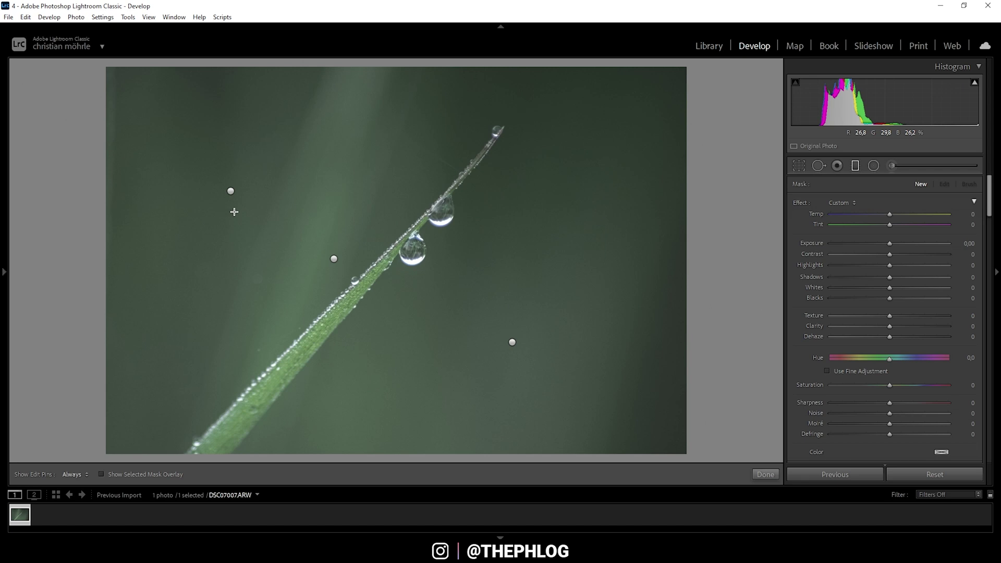
click(333, 260)
click(512, 342)
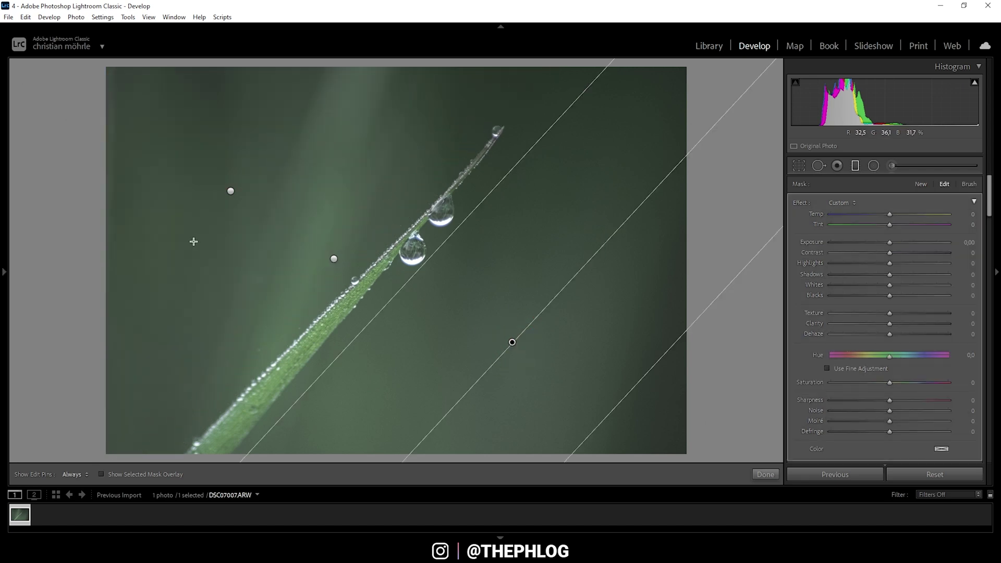
click(231, 191)
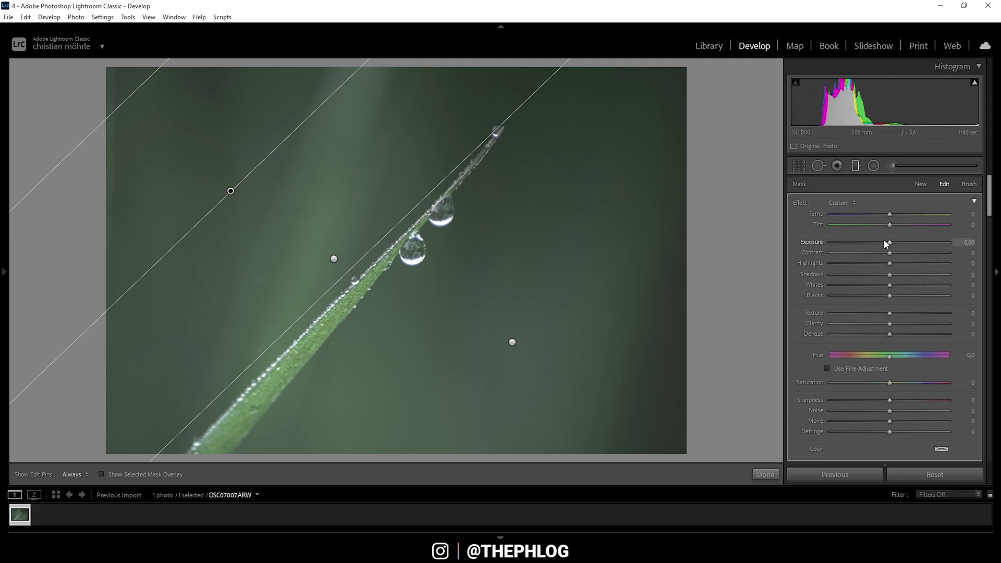
drag(888, 241, 878, 243)
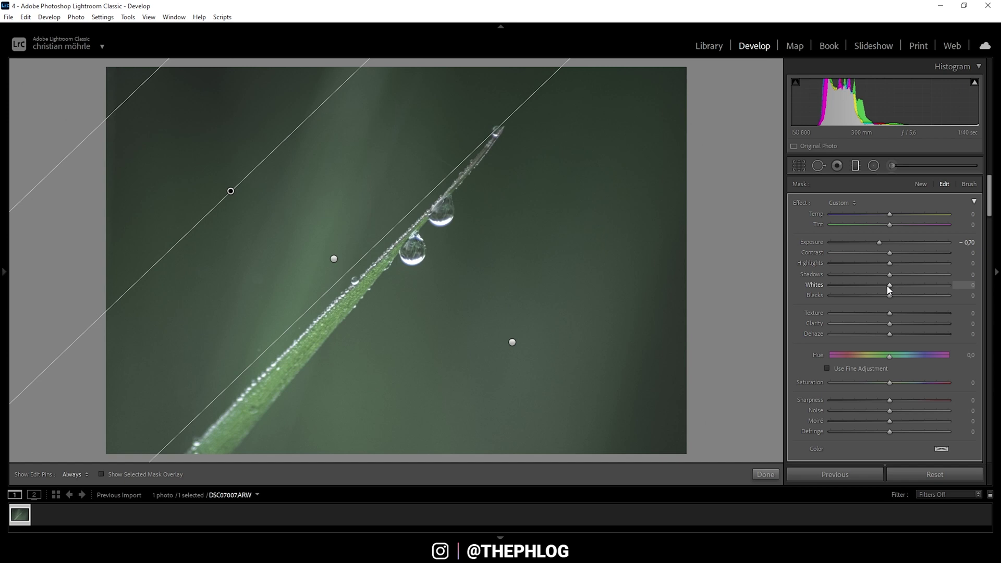
drag(889, 290, 704, 272)
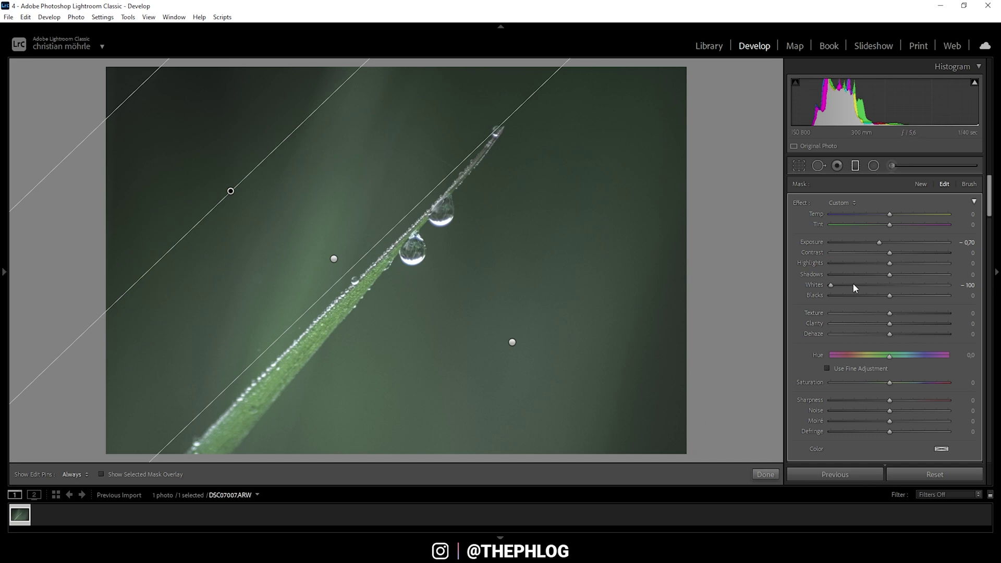
Step: Strongly reduce texture and clarity in the graduated filter beside the blade, and set the lower-right graduated filter's exposure to -0.64
click(334, 258)
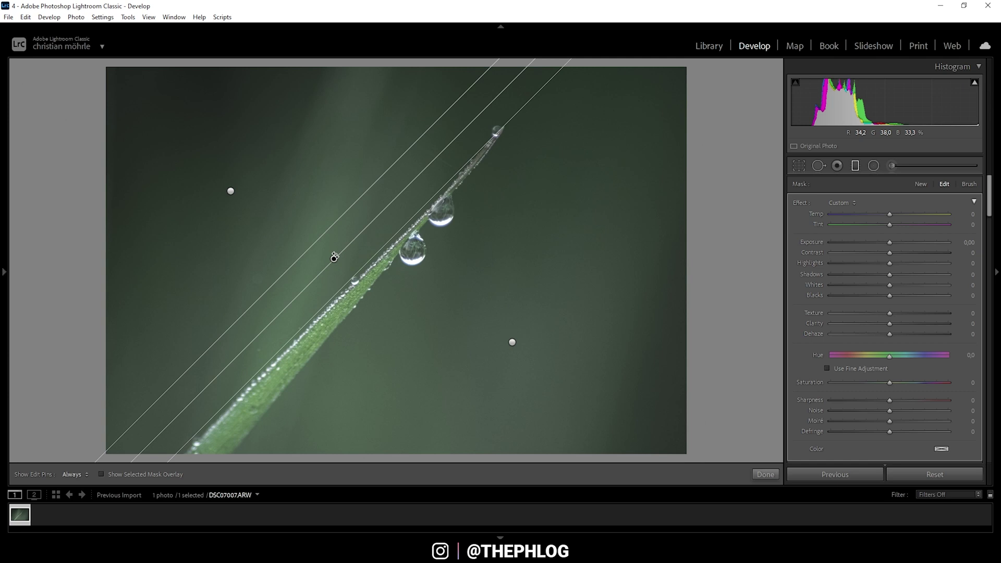
drag(889, 313, 625, 310)
drag(890, 322, 608, 311)
drag(889, 219, 883, 216)
click(512, 343)
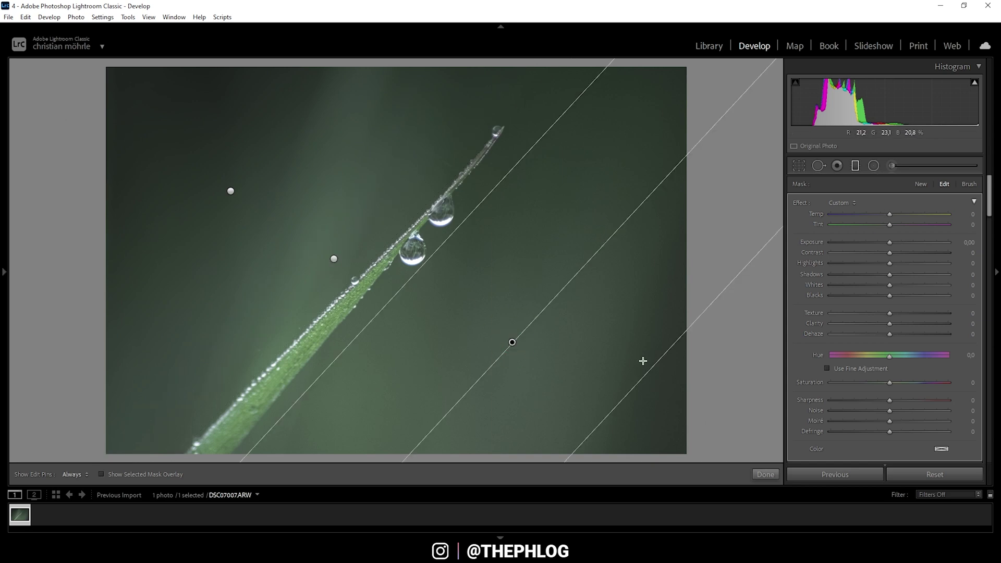
drag(888, 244, 879, 245)
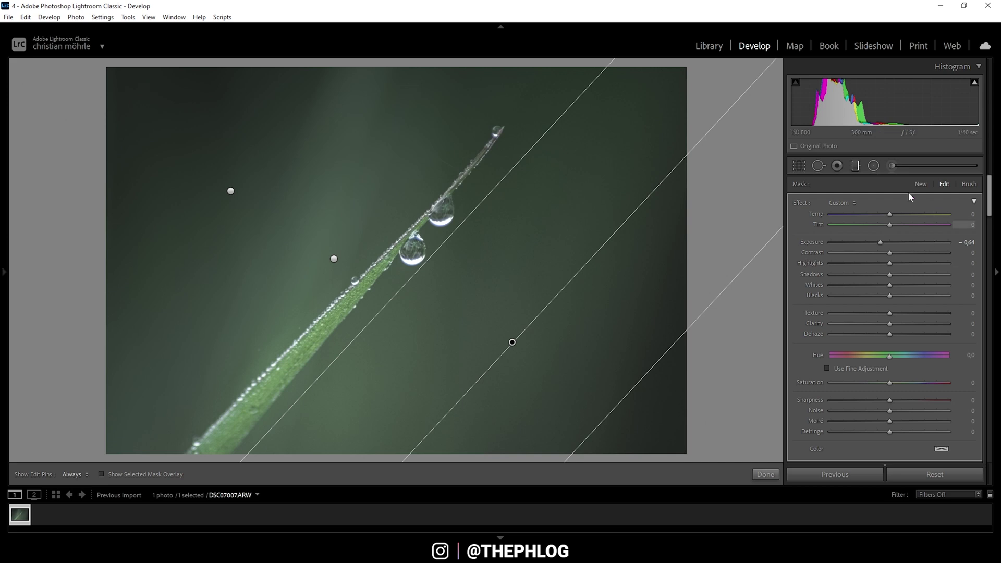
Step: Set the large radial filter centred on the lower part of the blade to exposure 0.20, texture 14 and clarity 16
click(877, 167)
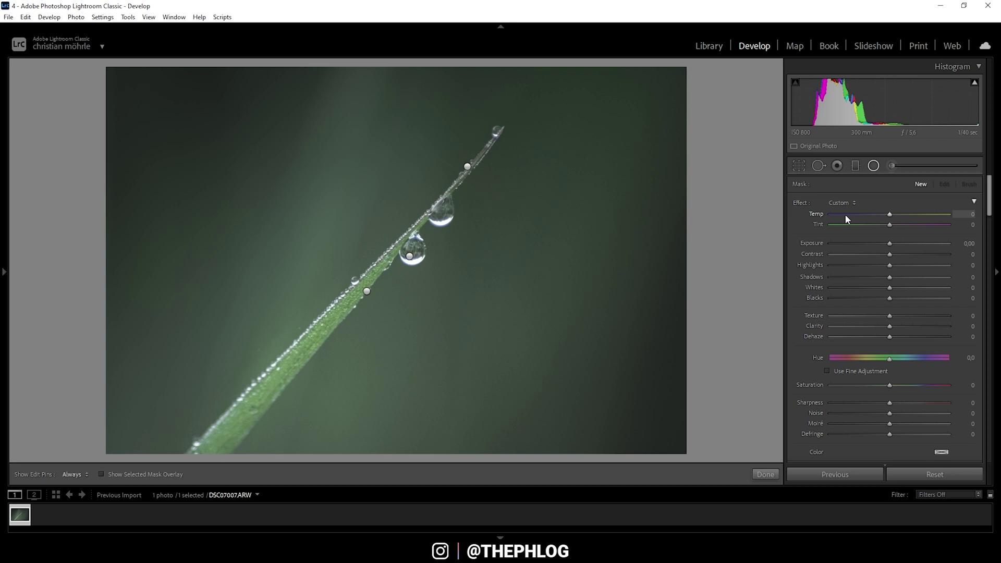
click(367, 294)
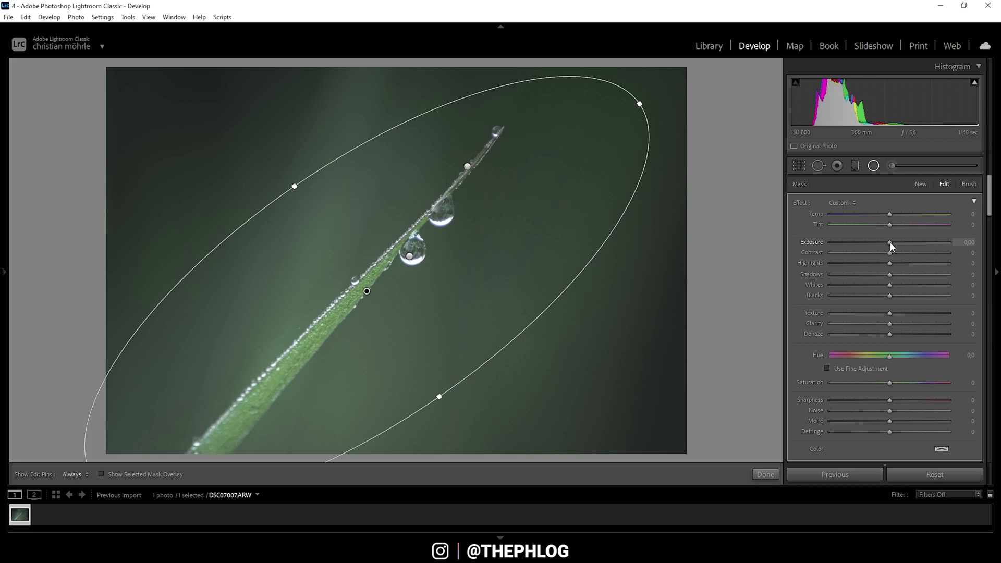
drag(890, 243, 891, 242)
drag(891, 242, 892, 242)
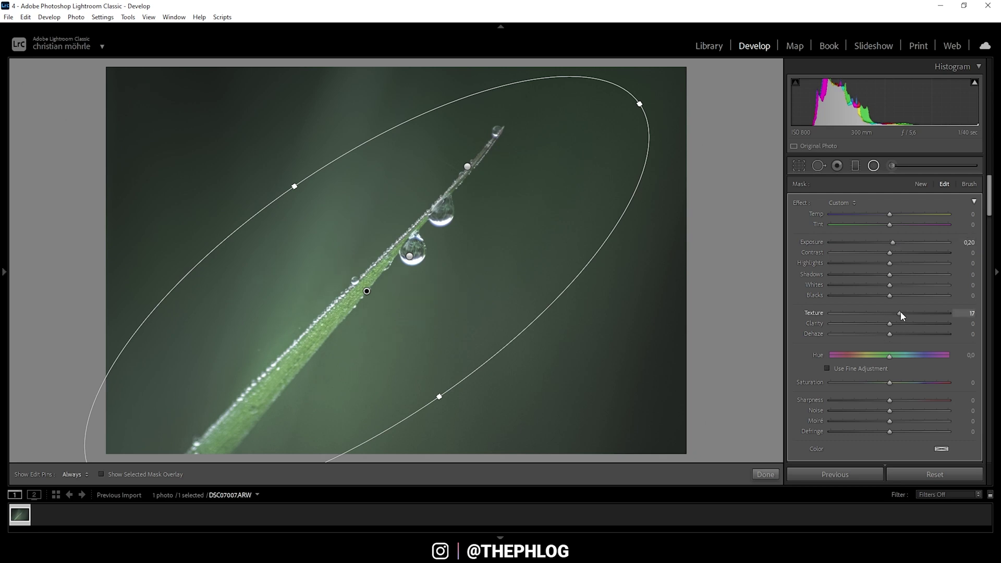
drag(898, 313, 903, 323)
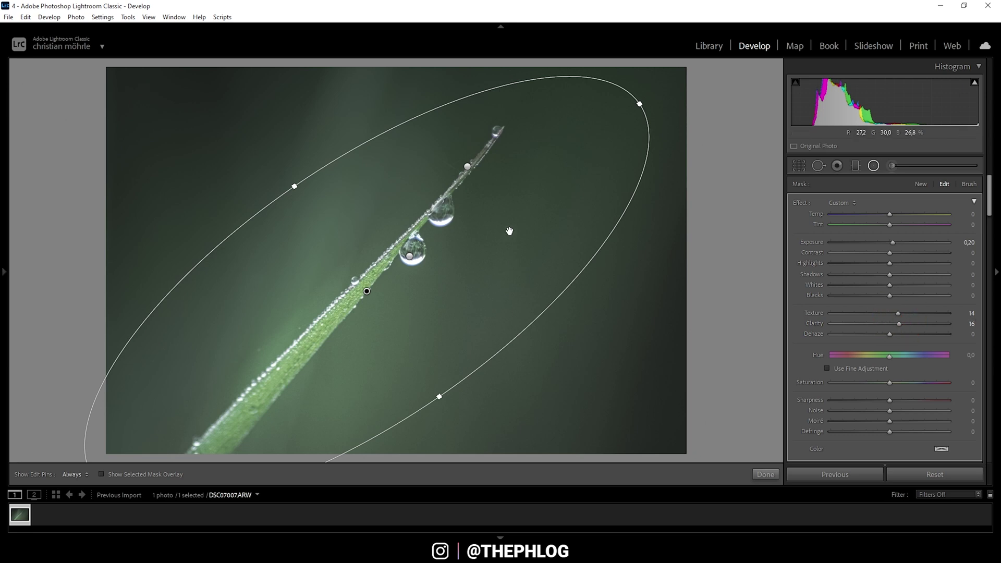
drag(899, 323, 902, 324)
Step: Set the radial filter centred on the lower water drop to whites 24 and texture 41
click(367, 290)
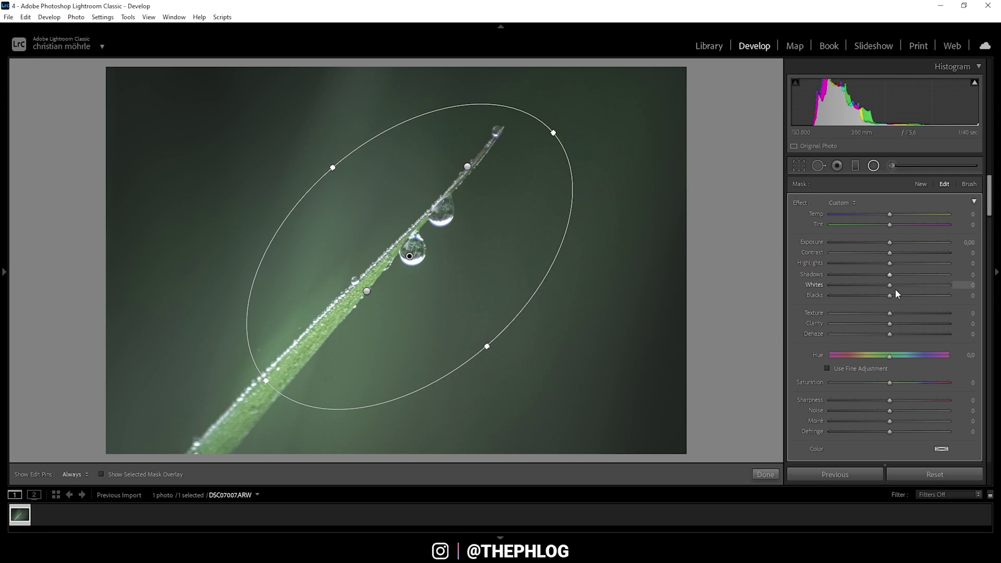
drag(889, 285, 904, 285)
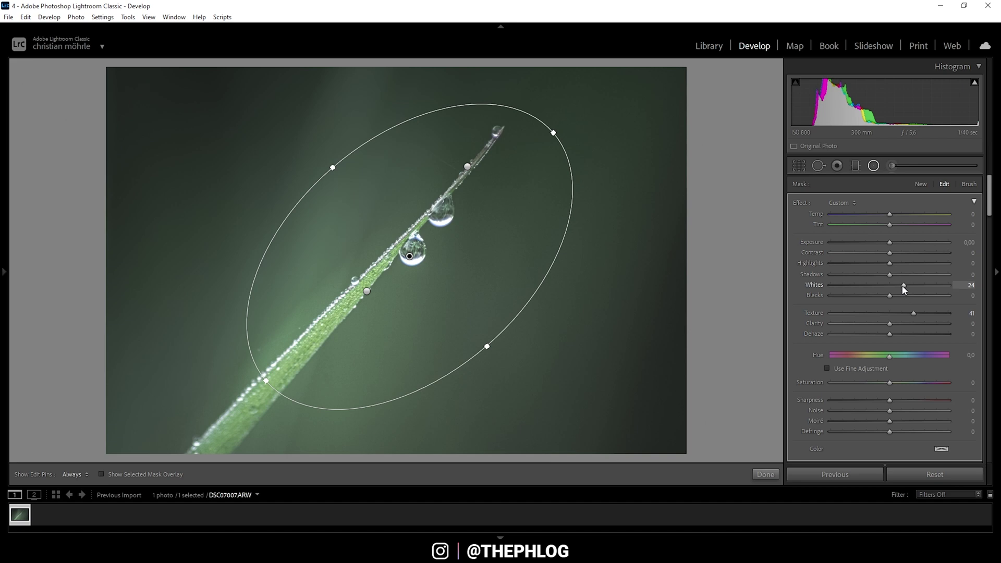
drag(896, 314, 912, 316)
Step: Set the radial filter centred near the blade's tip to exposure -1.20, texture -100 and clarity -25
click(468, 166)
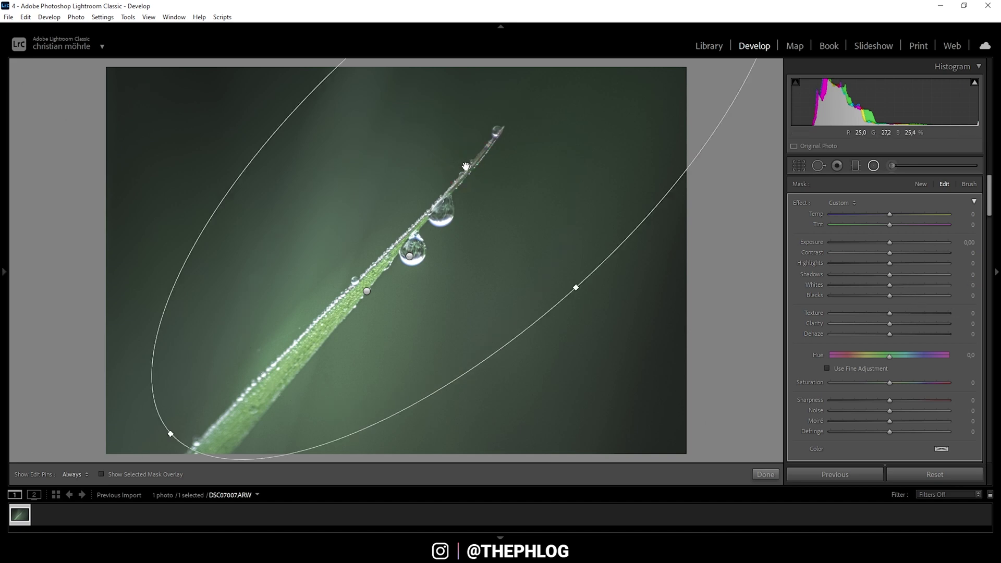
mouse_move(468, 167)
drag(890, 243, 880, 241)
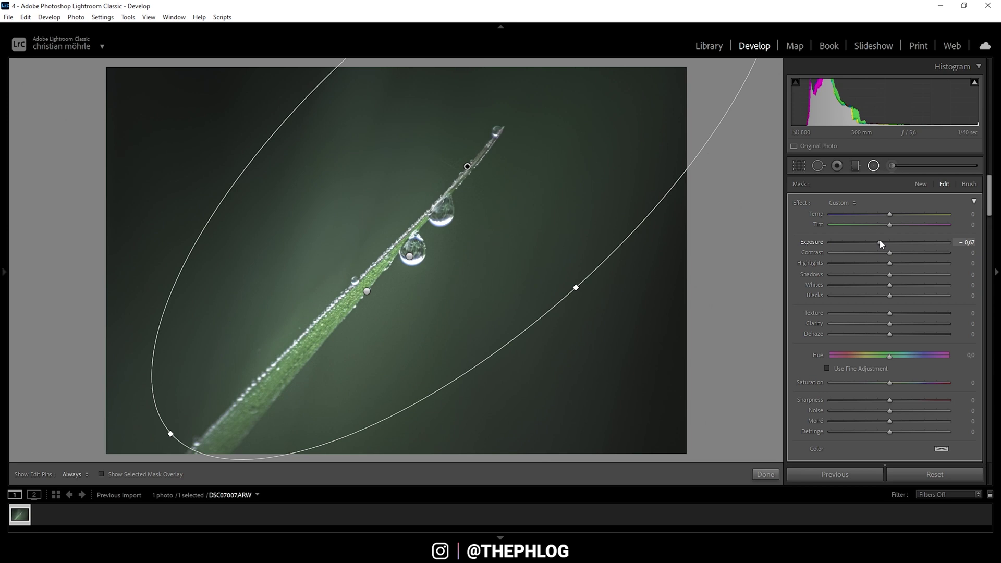
drag(880, 242, 870, 241)
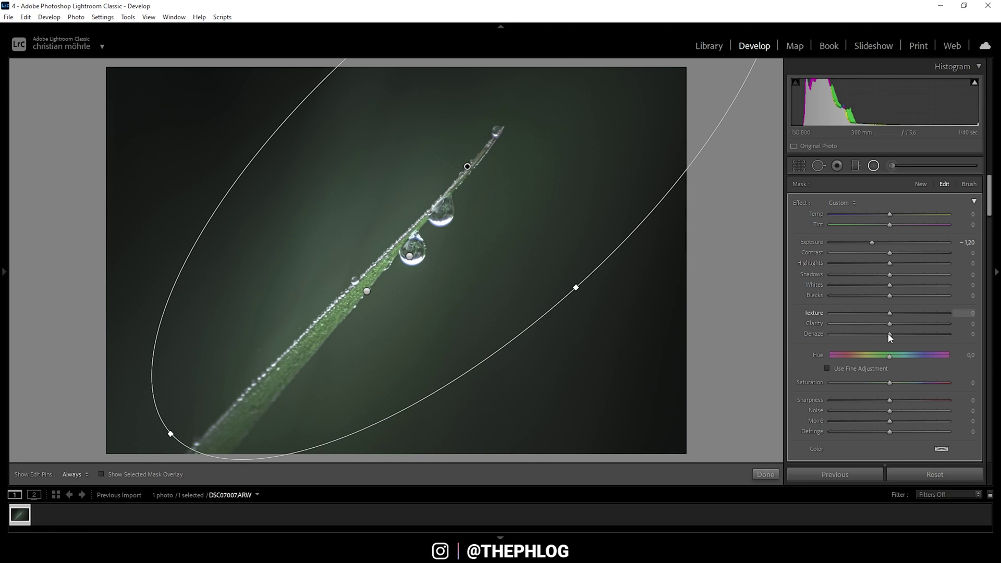
drag(892, 314, 820, 312)
mouse_move(891, 324)
mouse_down()
mouse_move(866, 324)
mouse_move(875, 324)
mouse_up()
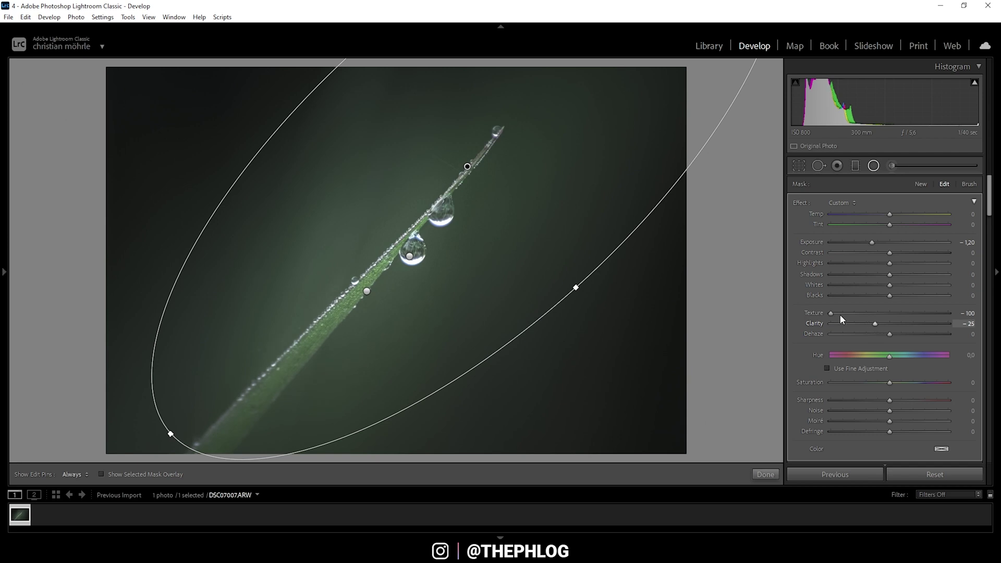
Step: Add two overlapping radial filters centred beyond the photo's upper-right edge, and reset the larger one's saturation to 0
click(873, 165)
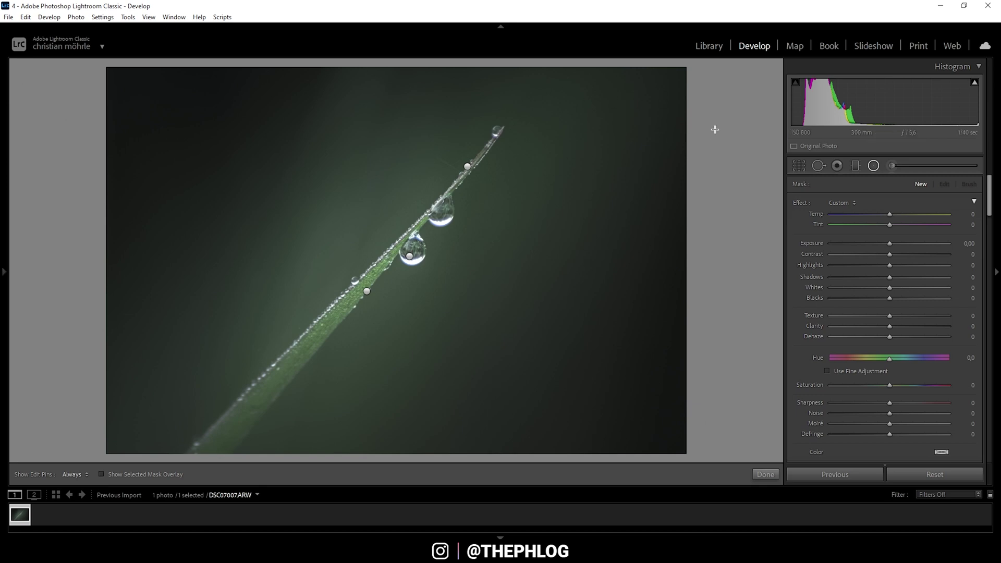
key(ctrl+minus)
click(495, 124)
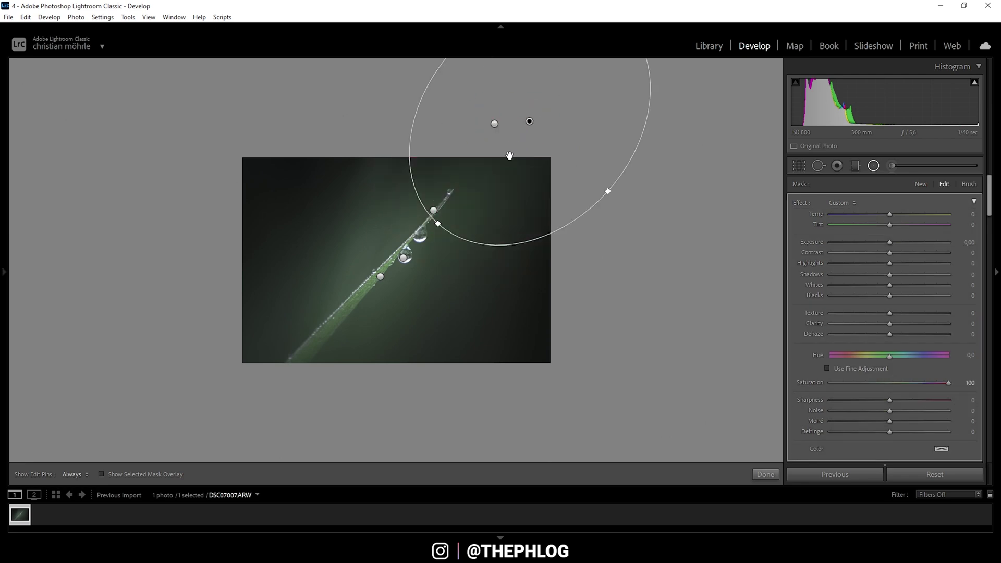
key(ctrl+plus)
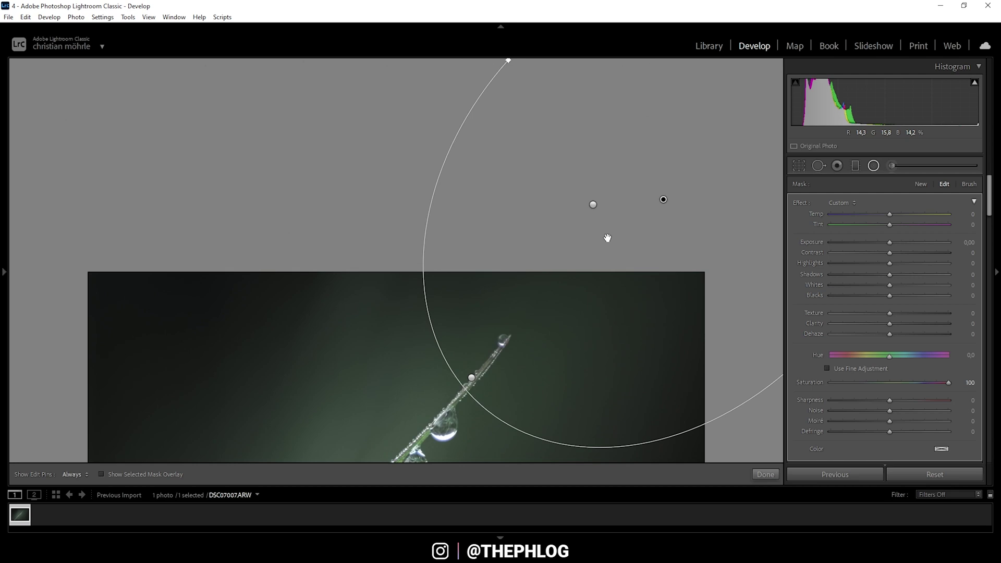
scroll(633, 231, down, 3)
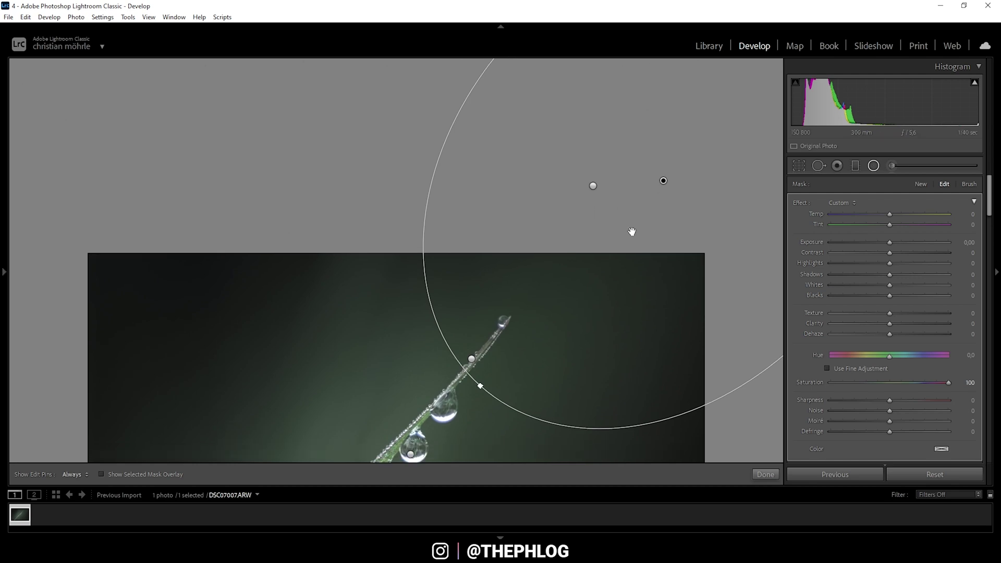
scroll(632, 231, down, 10)
scroll(633, 229, up, 10)
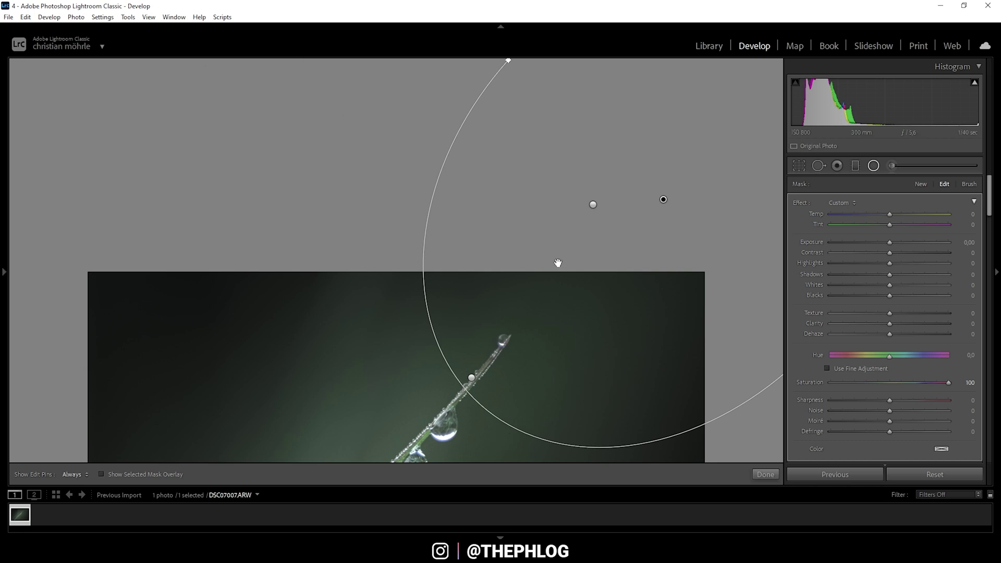
scroll(556, 264, down, 10)
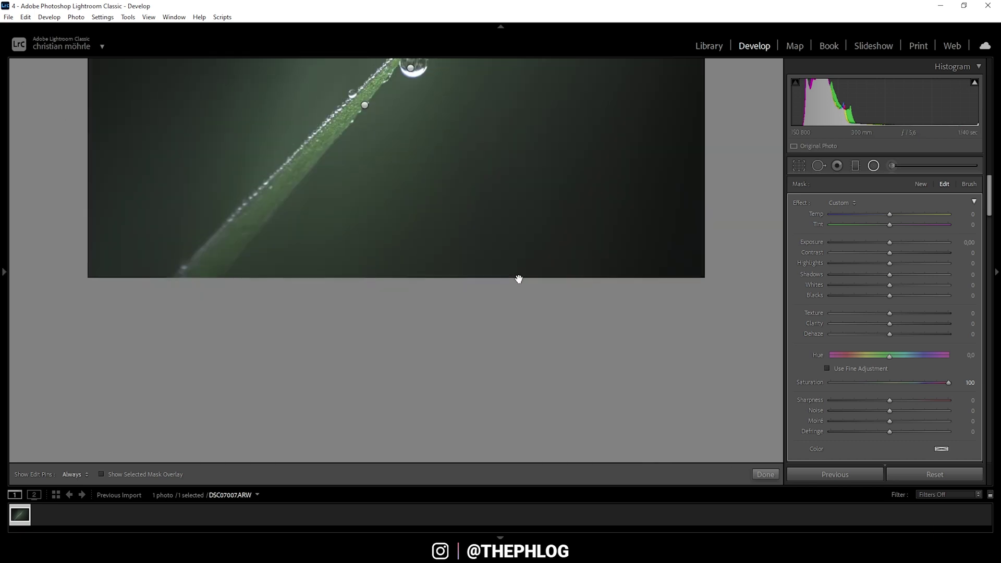
scroll(519, 279, up, 10)
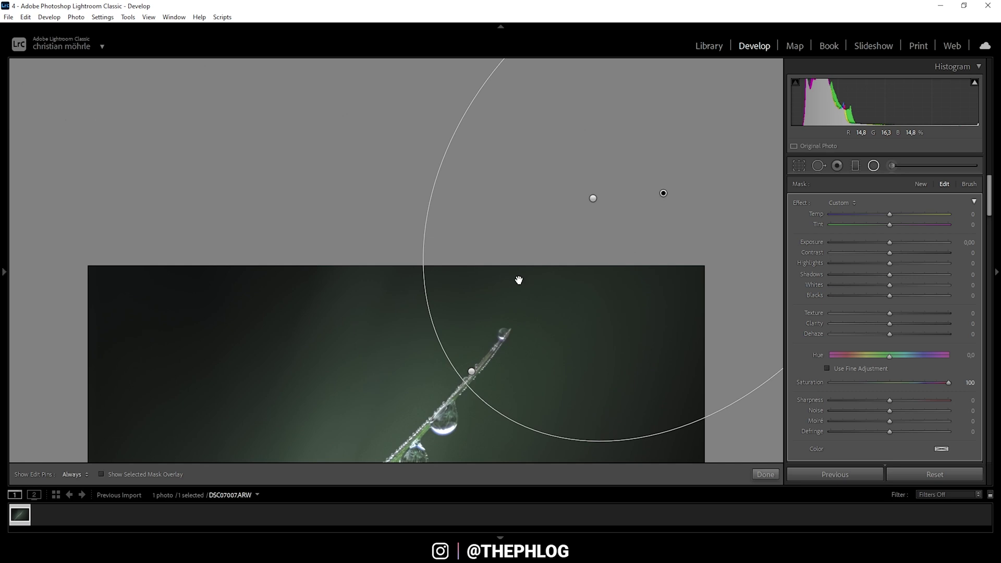
scroll(519, 280, up, 1)
key(ctrl+z)
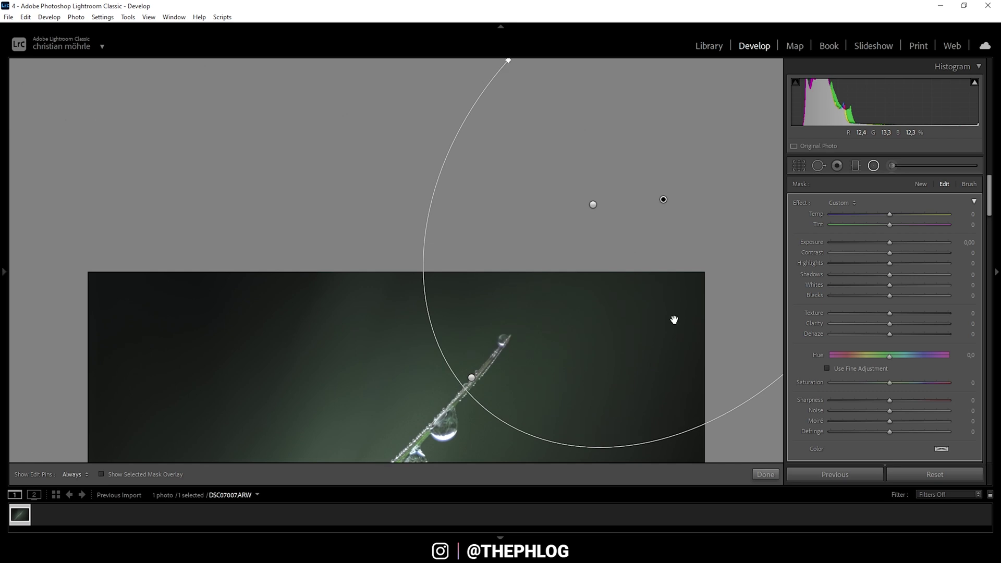
Step: Set the larger upper-right radial filter's blacks to 63 and dehaze to -100
scroll(674, 320, down, 2)
drag(890, 295, 933, 294)
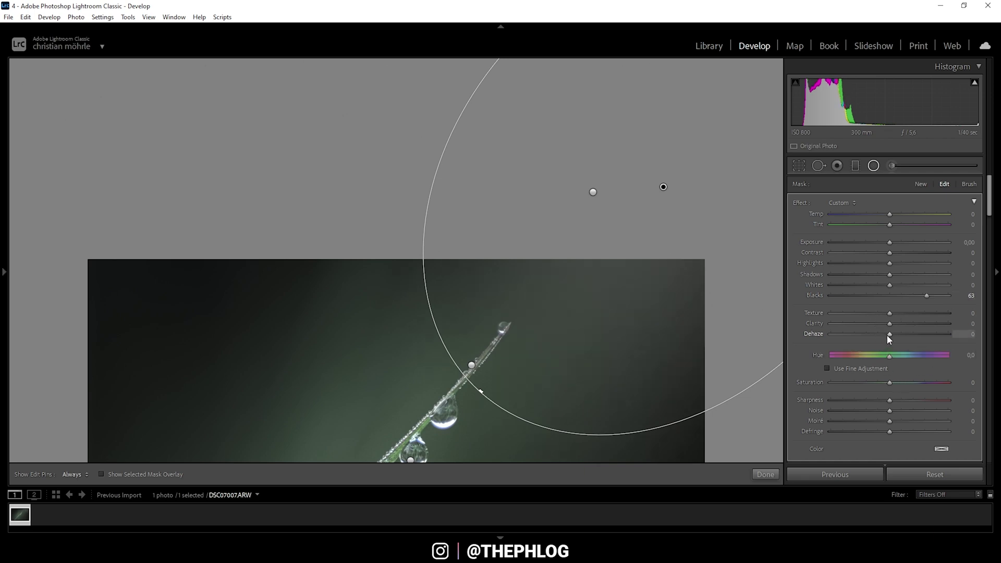
drag(888, 336, 800, 332)
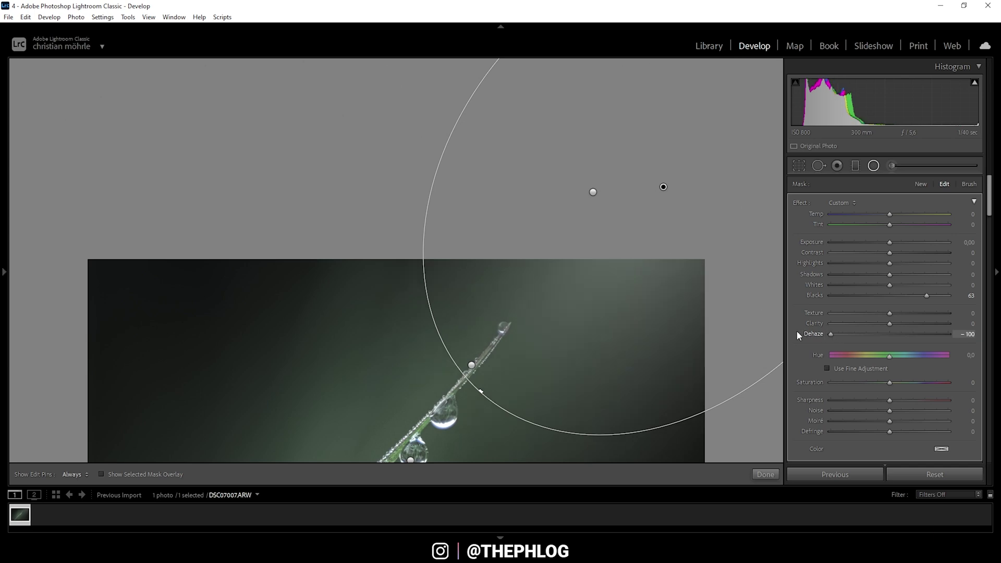
scroll(653, 268, down, 1)
scroll(654, 269, down, 5)
scroll(654, 269, up, 5)
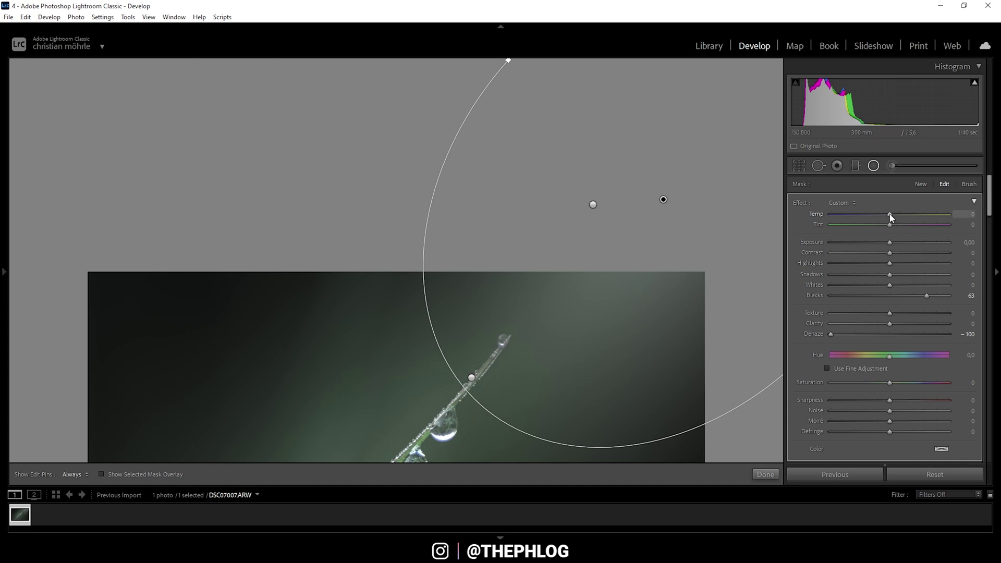
Step: Set the larger upper-right radial filter's temperature to 100, tint to -100 and clarity to 100
drag(890, 214, 892, 215)
drag(860, 224, 796, 225)
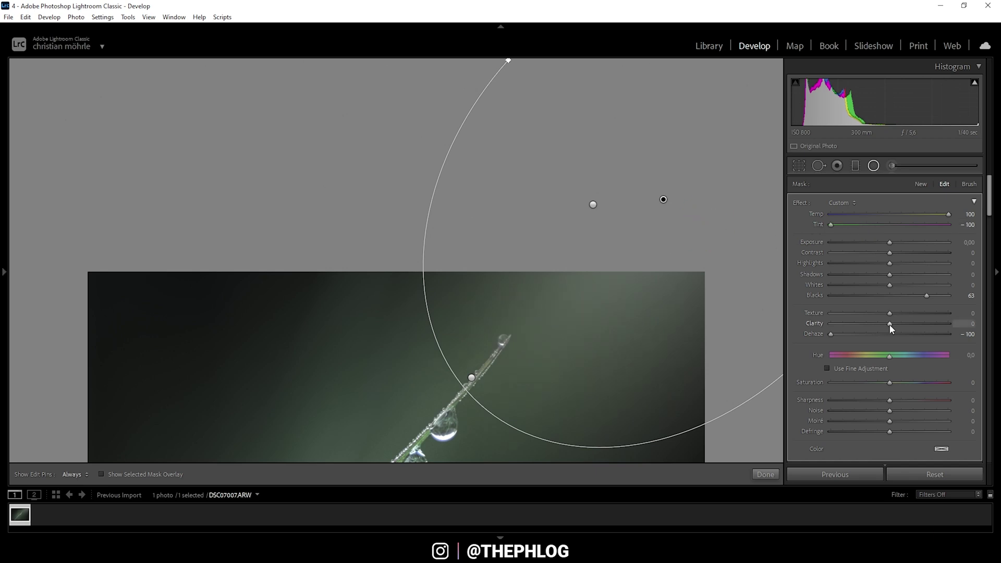
drag(889, 324, 968, 325)
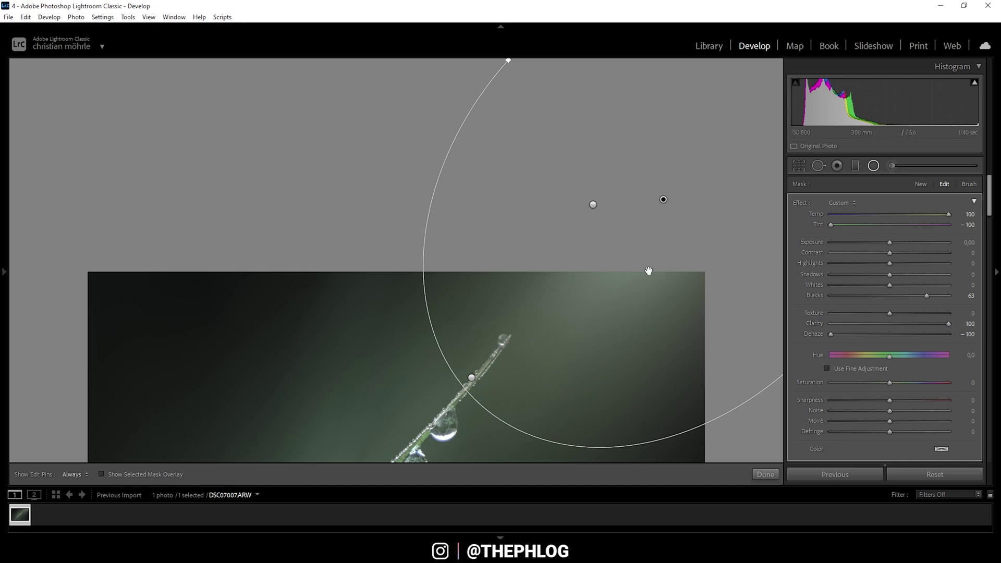
drag(586, 255, 628, 217)
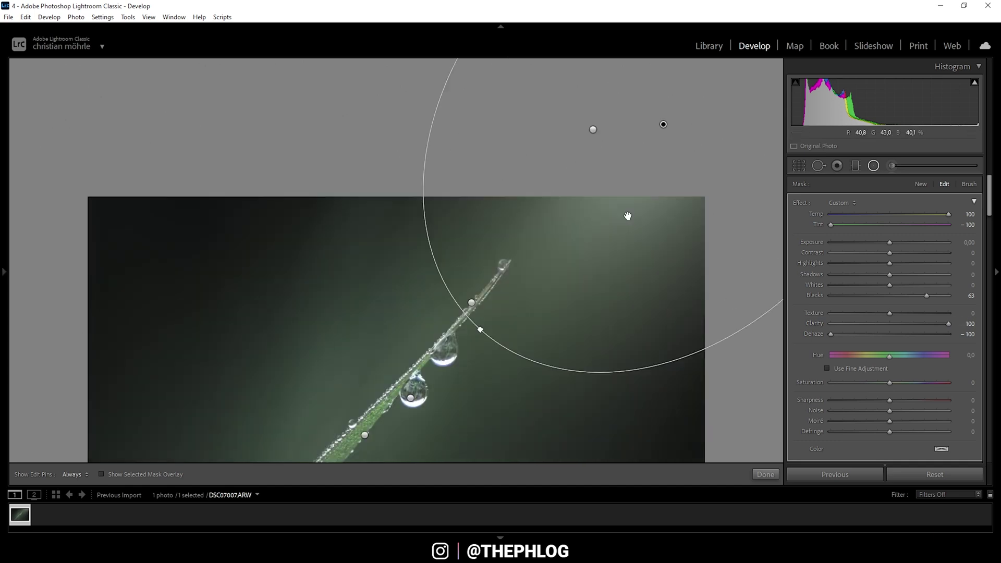
Step: Set the smaller upper-right radial filter to exposure 1.95, dehaze -6 and hue 49.1, and finish the radial filter editing
click(592, 130)
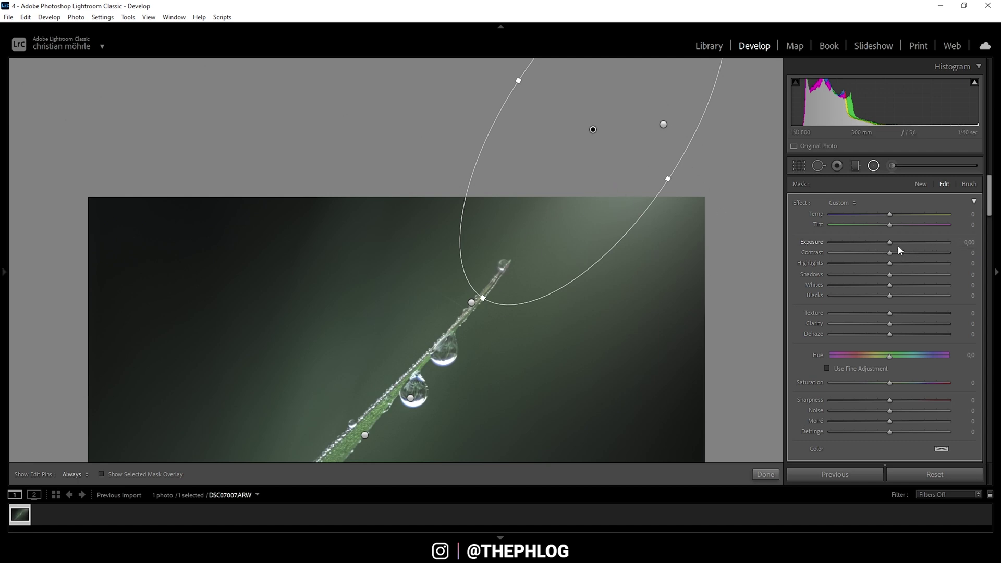
drag(896, 243, 917, 241)
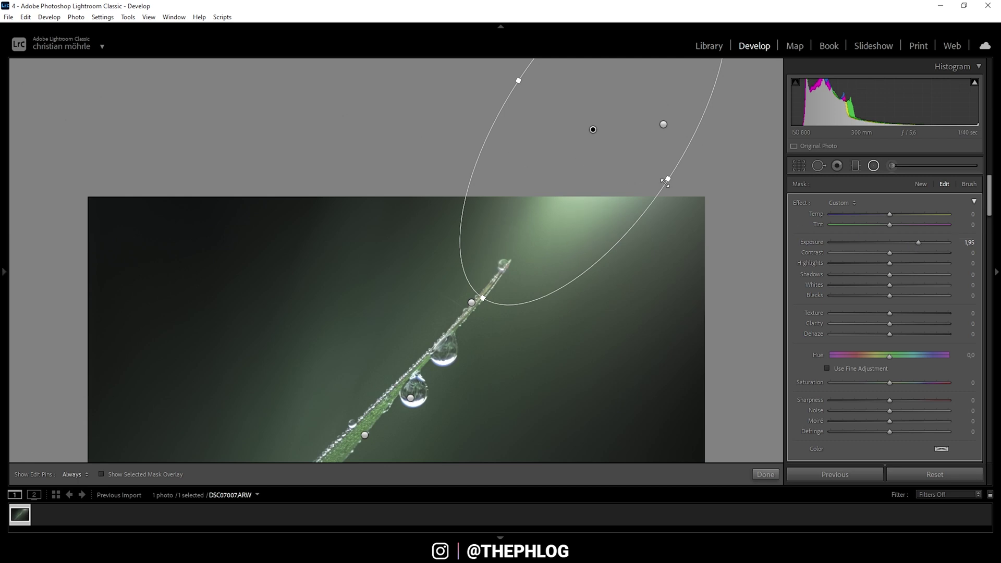
mouse_move(889, 334)
mouse_down()
mouse_move(876, 334)
mouse_move(919, 337)
mouse_move(886, 335)
mouse_up()
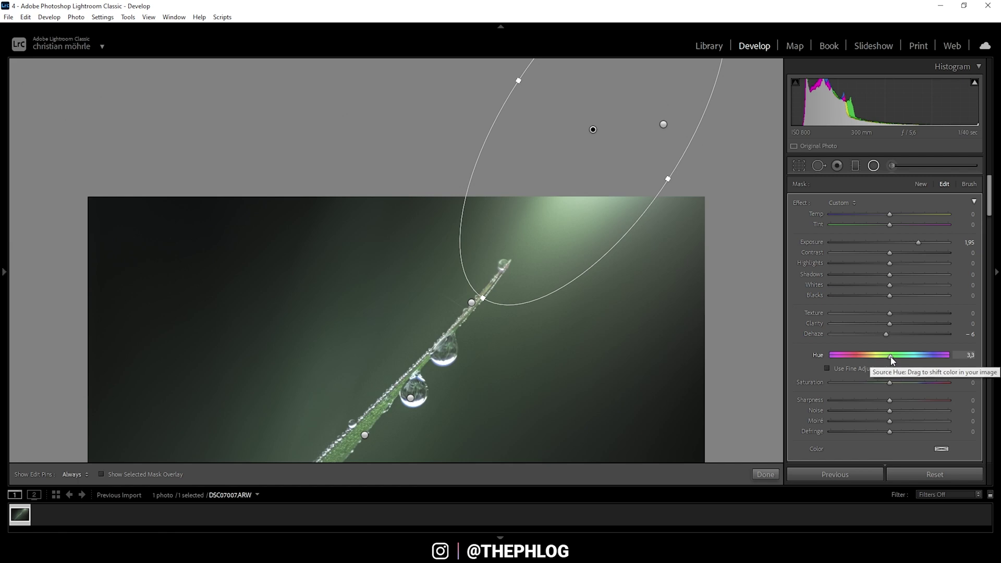
mouse_move(890, 359)
mouse_down()
mouse_move(865, 361)
mouse_move(915, 359)
mouse_move(905, 359)
mouse_up()
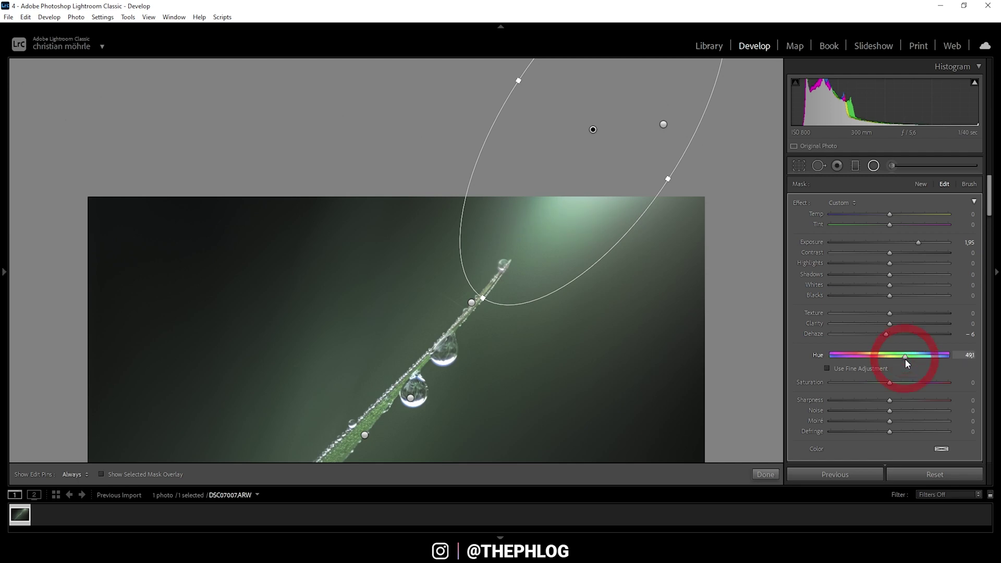
click(873, 166)
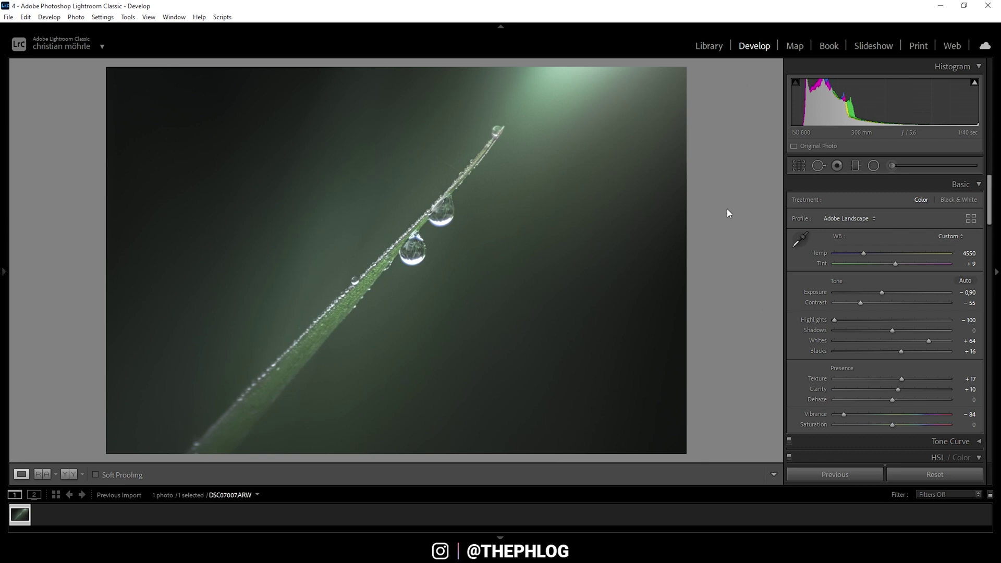
Step: Anchor the tone curve's midpoint, lower the shadow point to input 62, output 57, and raise the black point to output 8
click(878, 441)
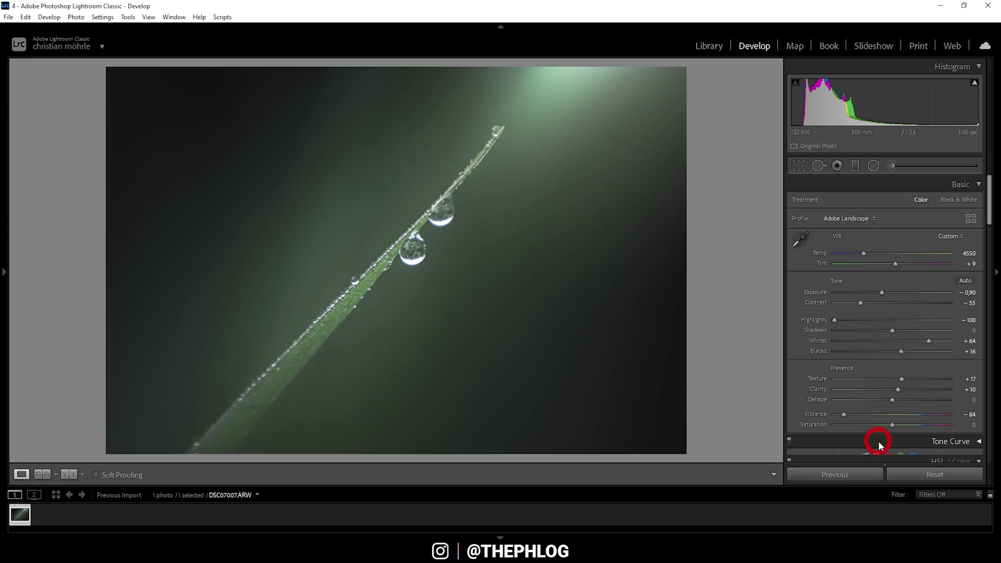
scroll(812, 376, down, 2)
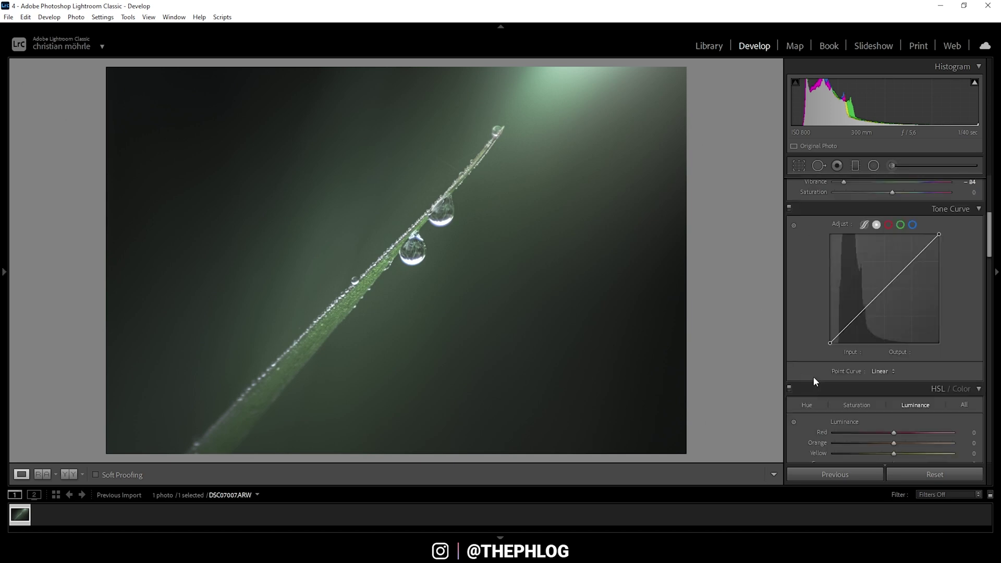
click(884, 288)
click(856, 315)
drag(857, 316, 857, 323)
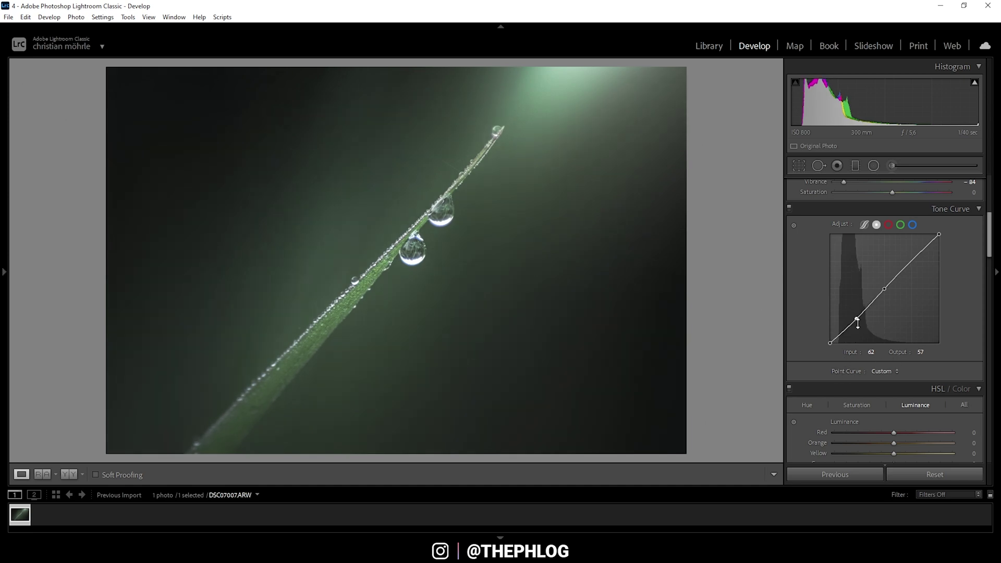
click(829, 343)
drag(829, 343, 820, 340)
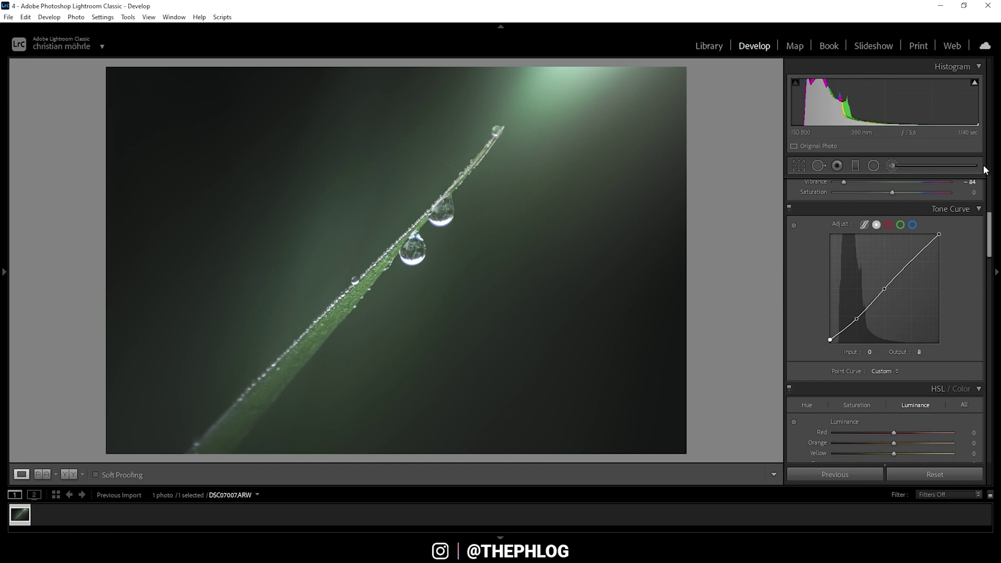
click(980, 209)
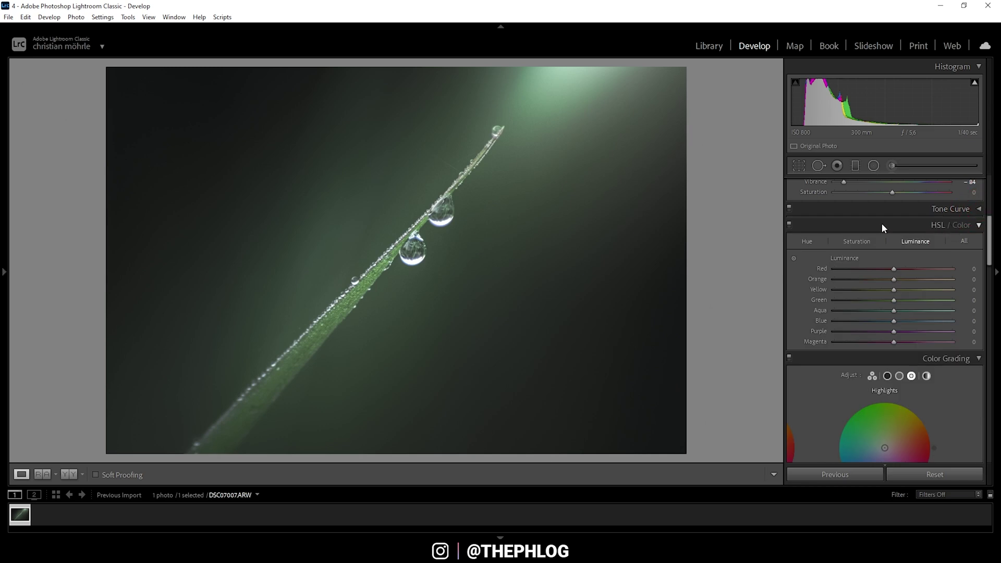
Step: Shift the green hue towards aqua and reduce the green saturation in the HSL adjustments
click(805, 241)
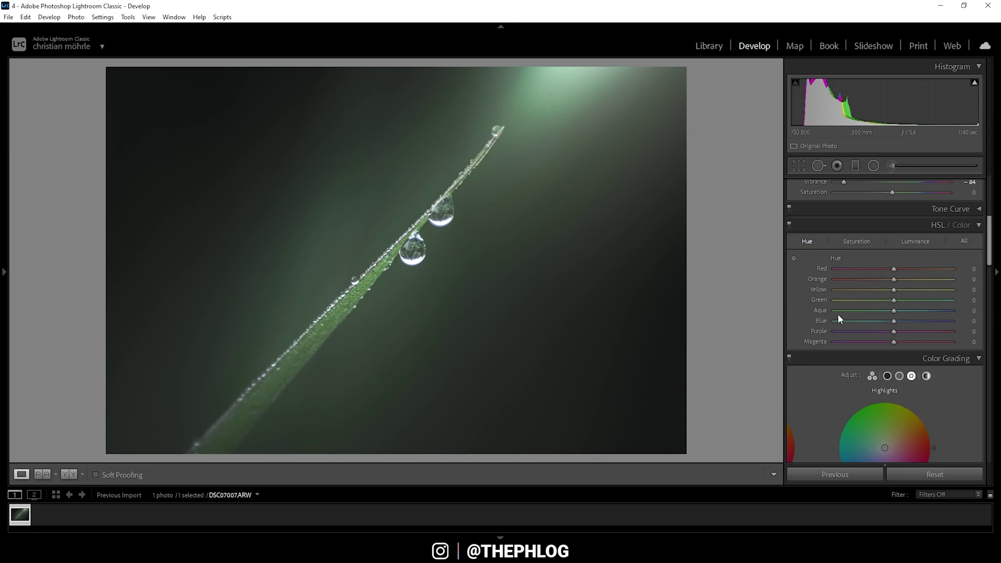
drag(895, 303, 918, 303)
drag(917, 304, 915, 303)
click(861, 244)
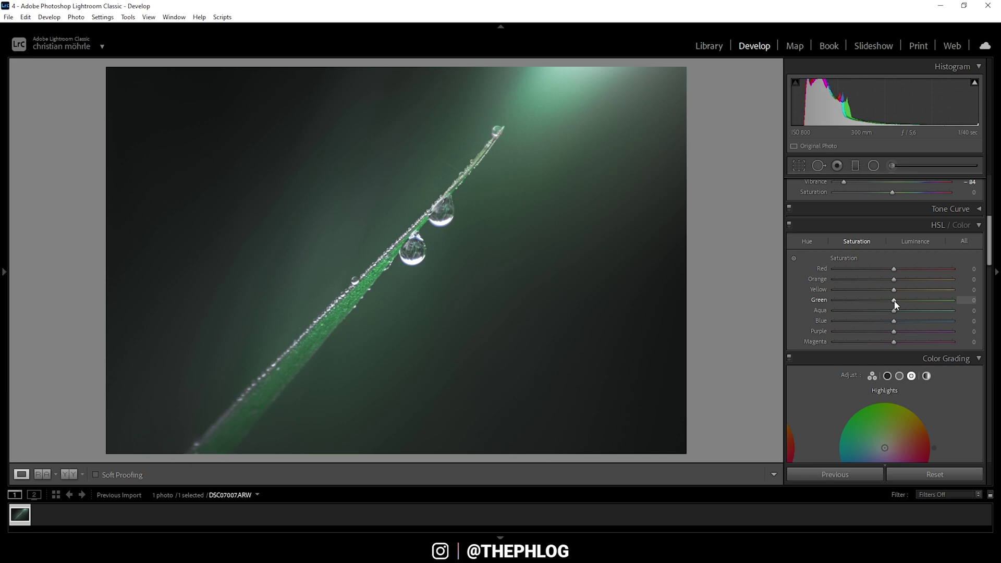
drag(894, 301, 872, 318)
click(969, 225)
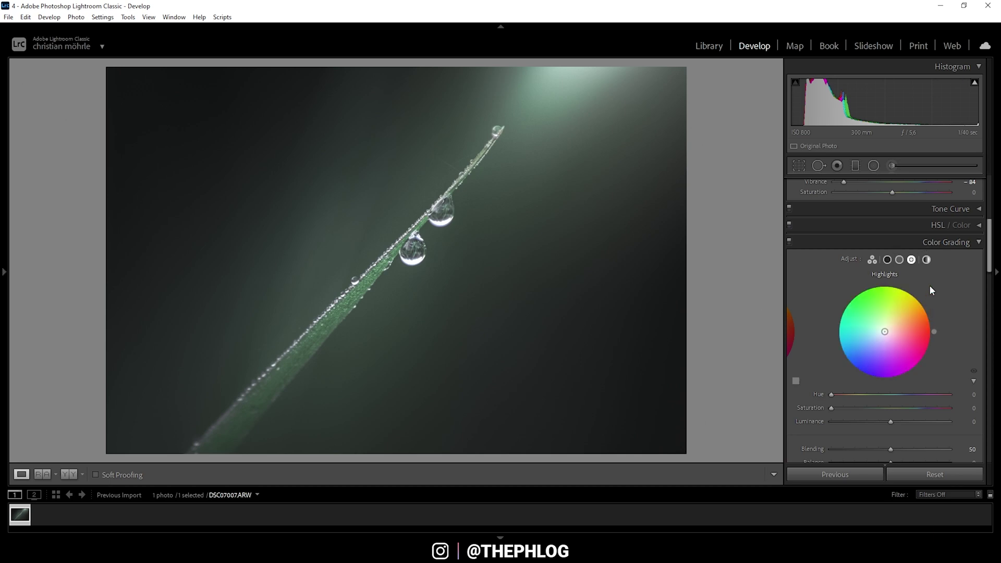
Step: Colour grade the shadows blue with hue 225 and saturation 19
click(888, 259)
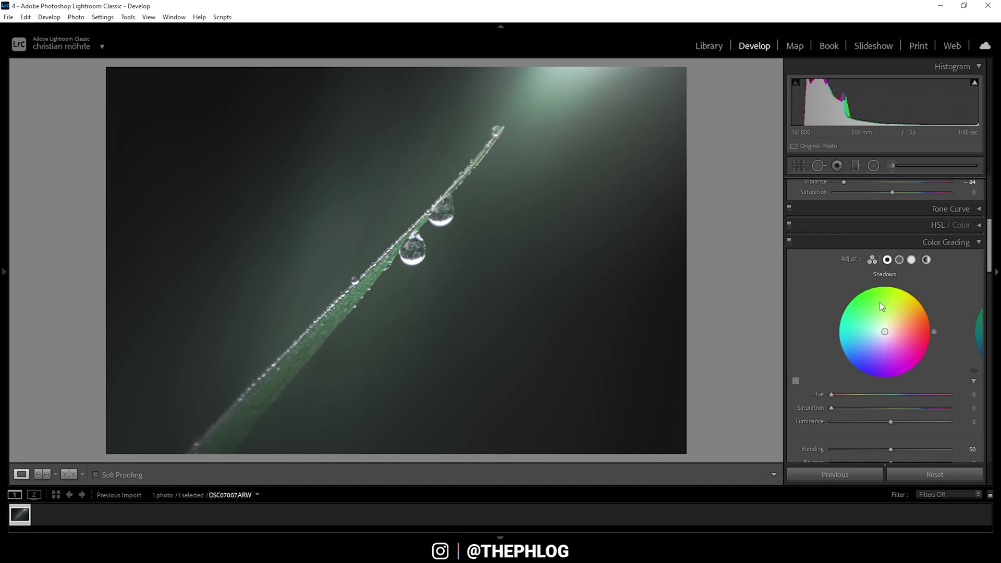
drag(880, 331, 874, 343)
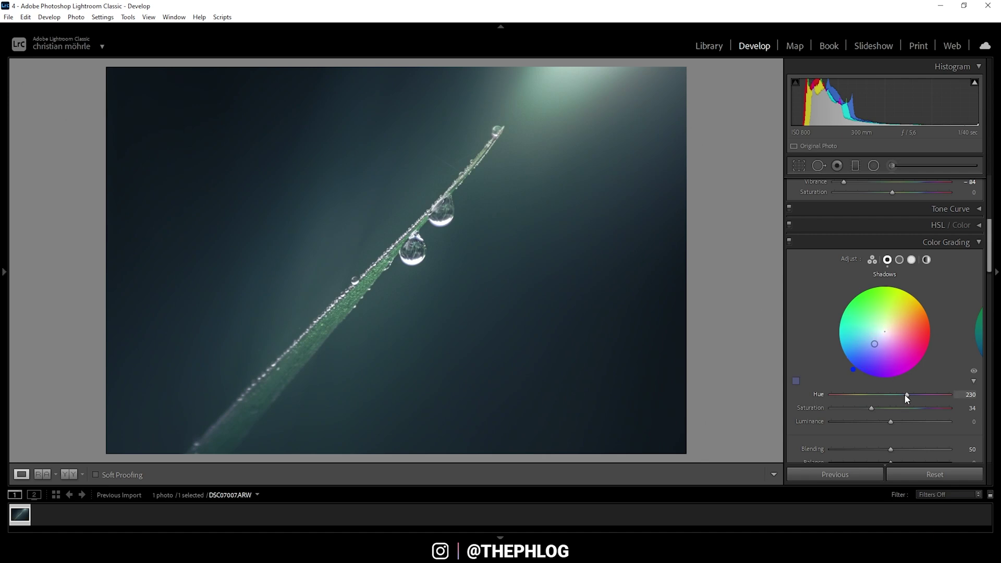
drag(906, 395, 855, 409)
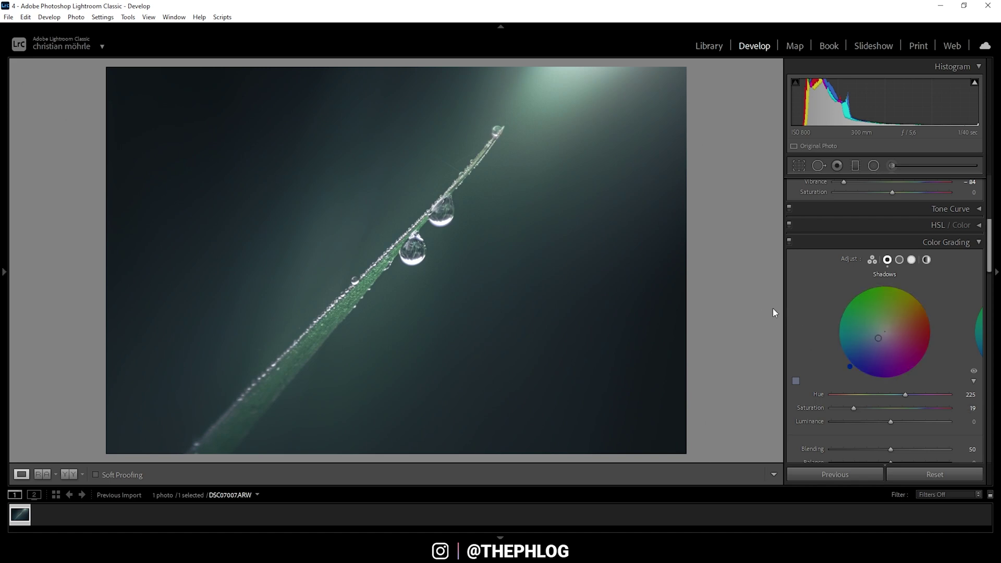
Step: Colour grade the midtones with hue 200 and saturation 11
click(900, 260)
drag(885, 332, 882, 335)
drag(908, 392, 897, 395)
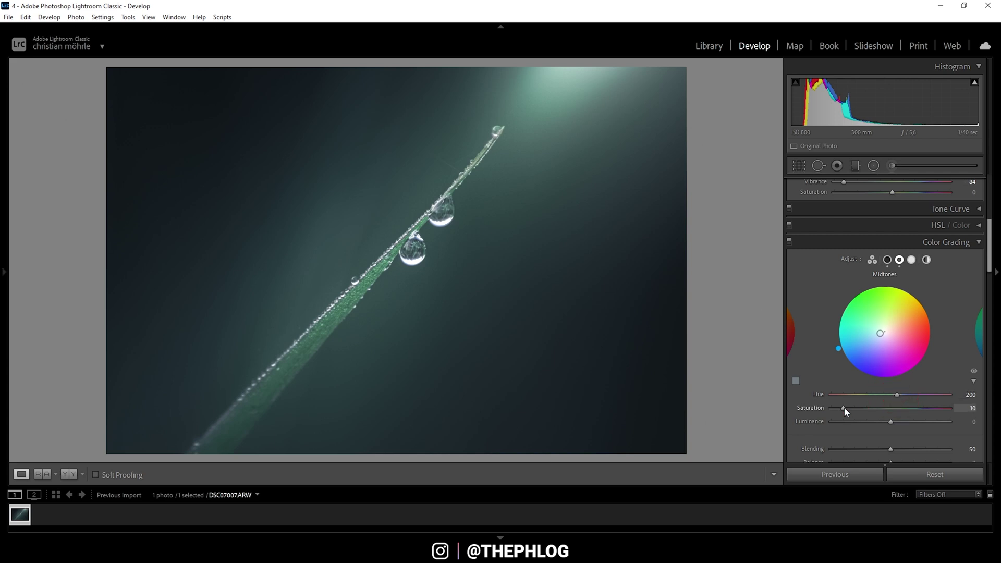
drag(846, 407, 845, 408)
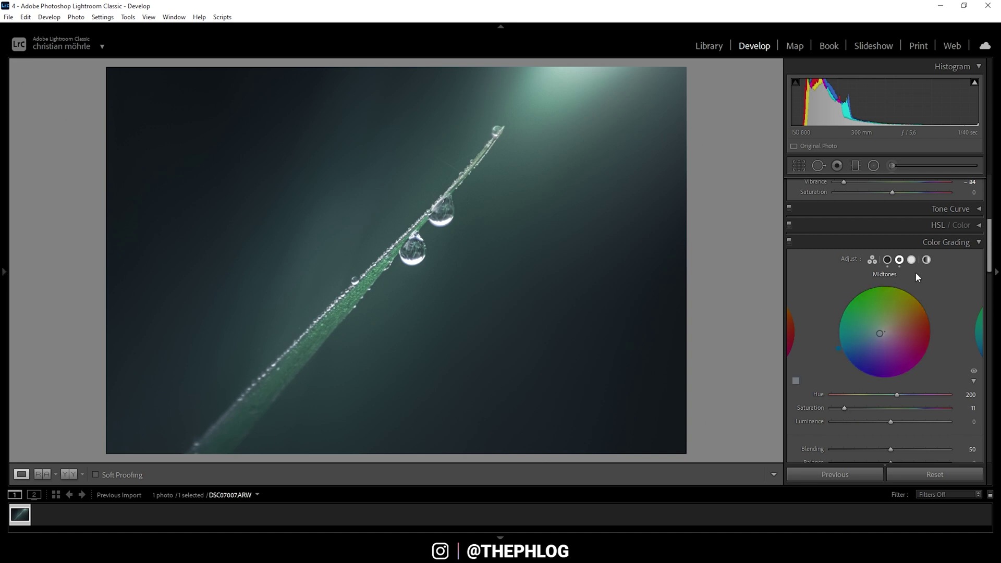
Step: Colour grade the highlights green with hue 115 and saturation 18
click(911, 259)
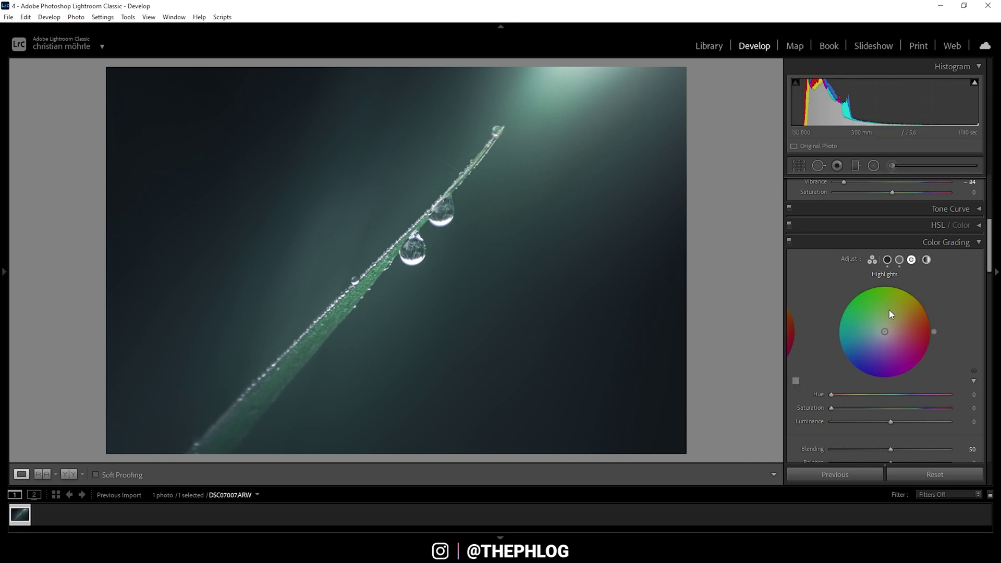
drag(885, 332, 881, 323)
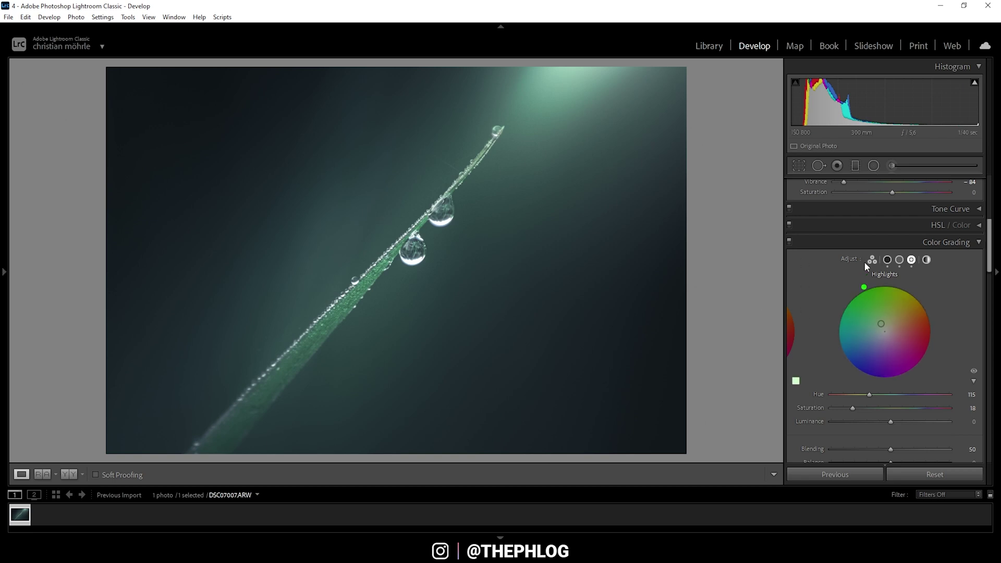
click(951, 241)
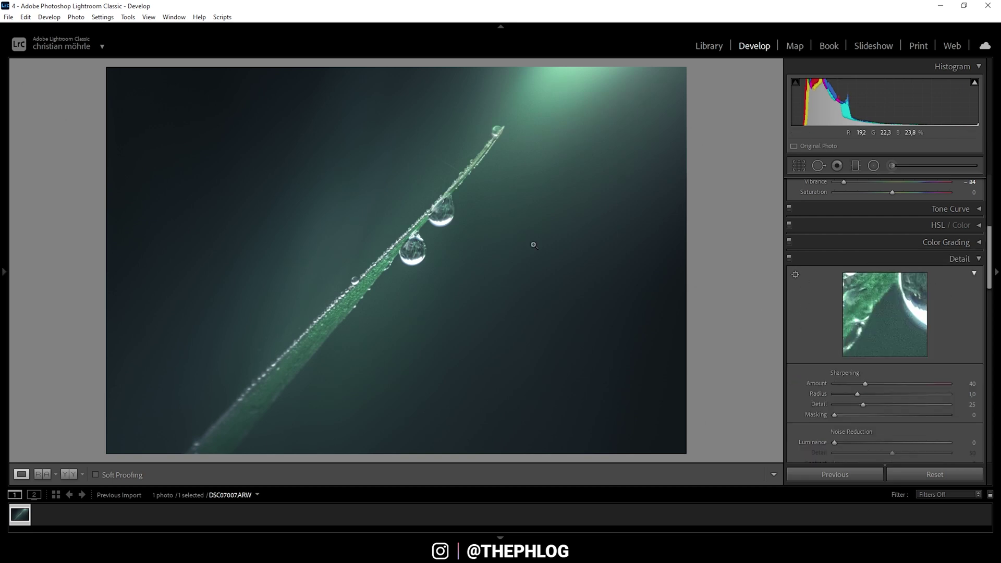
Step: Set the blue primary hue to -22 in the camera calibration
scroll(940, 367, down, 3)
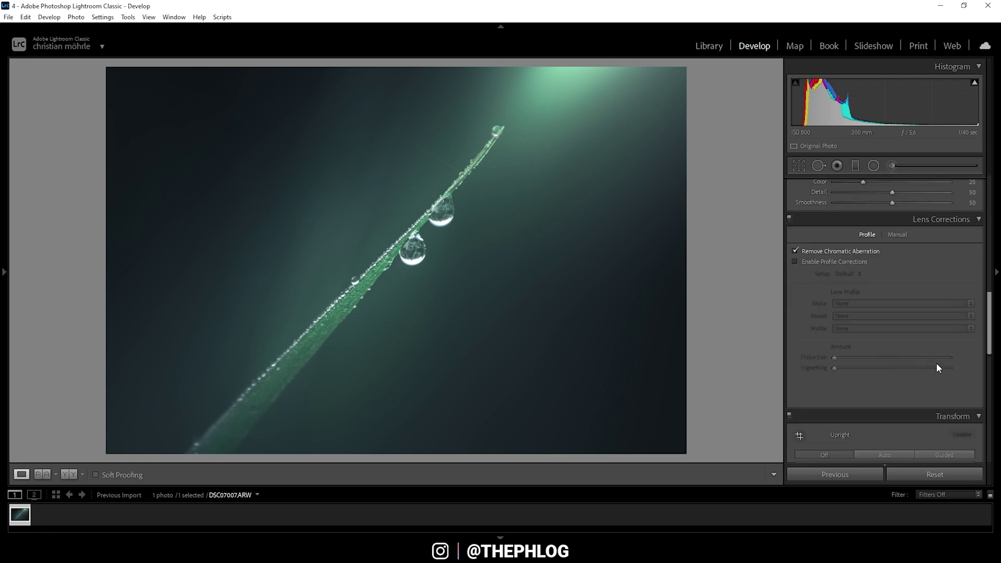
scroll(897, 345, down, 5)
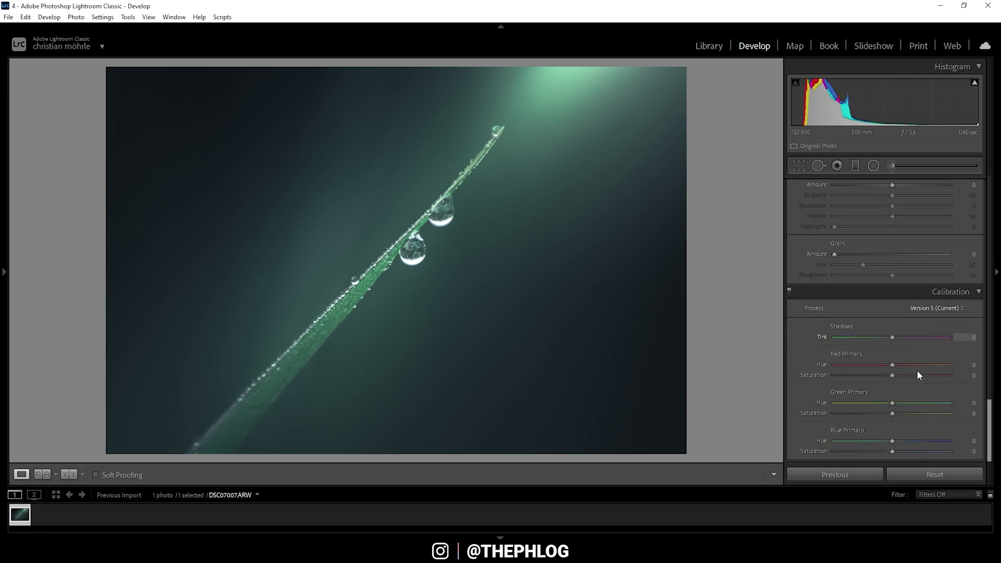
drag(889, 439, 878, 439)
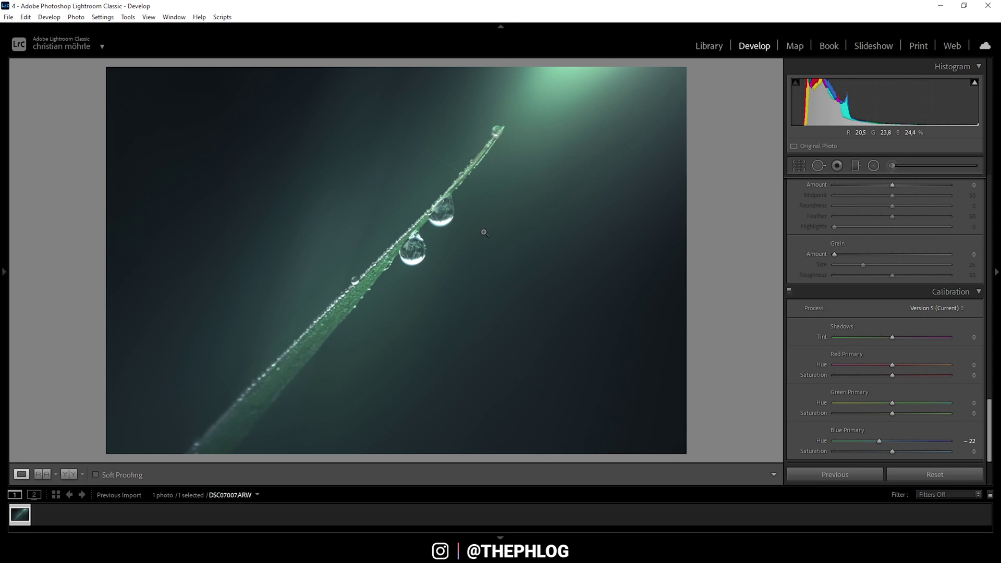
Step: Darken the photo's edges with a subtle negative post-crop vignette in the Highlight Priority style
scroll(915, 390, up, 3)
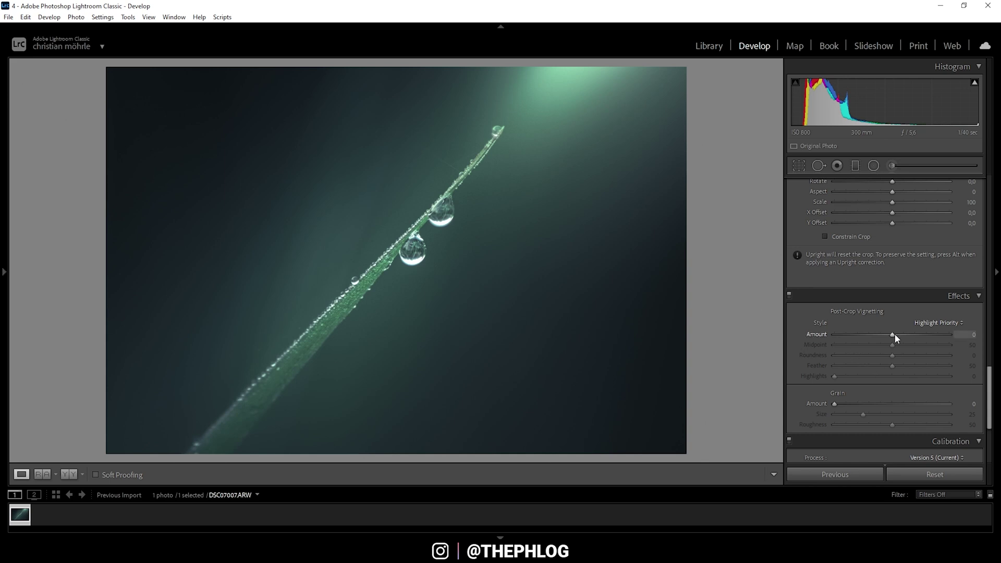
drag(892, 334, 884, 334)
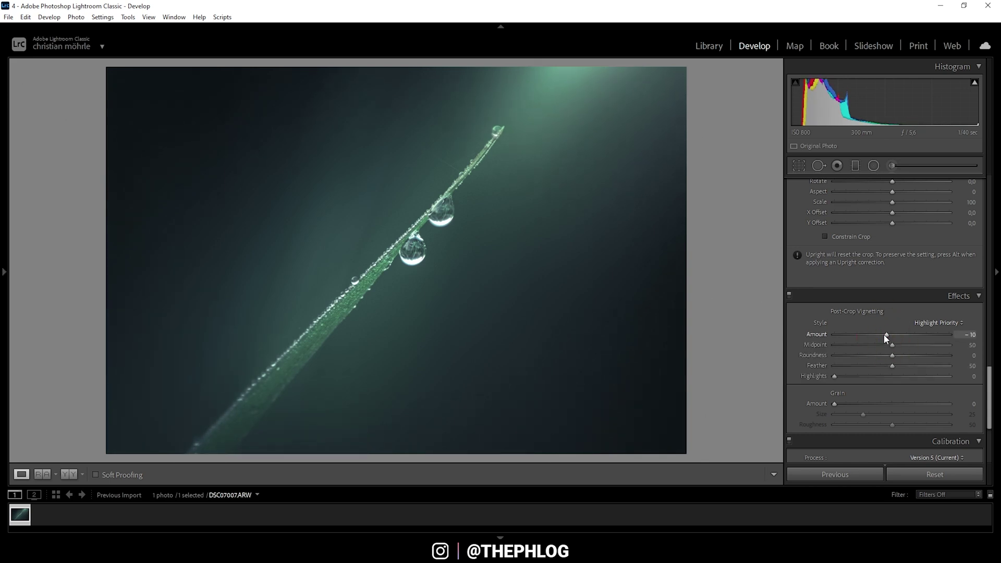
drag(884, 334, 880, 334)
Step: Sharpen the photo with amount 118, radius 0.5, detail 100 and masking 77, and set luminance noise reduction to 17
scroll(908, 354, up, 10)
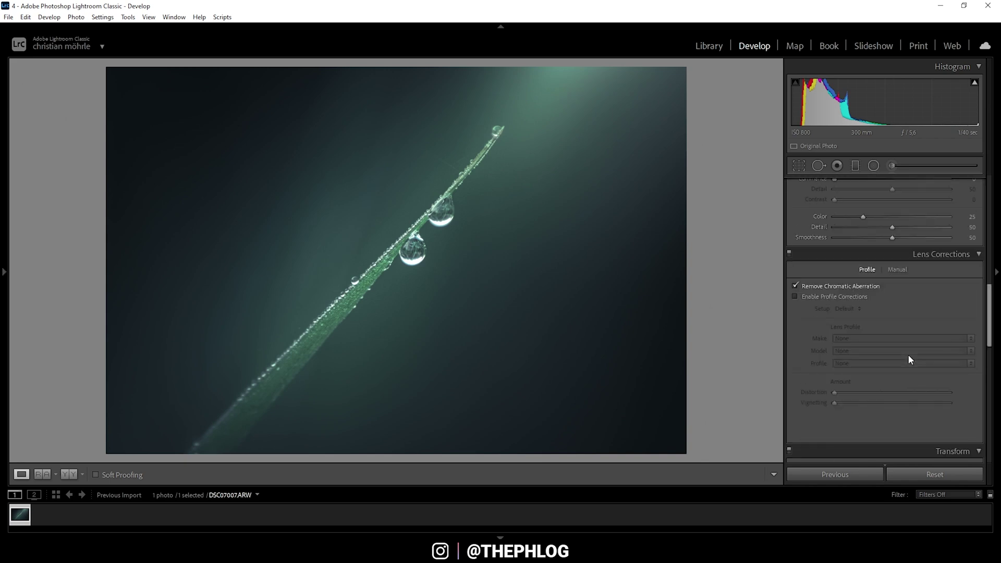
scroll(897, 365, down, 3)
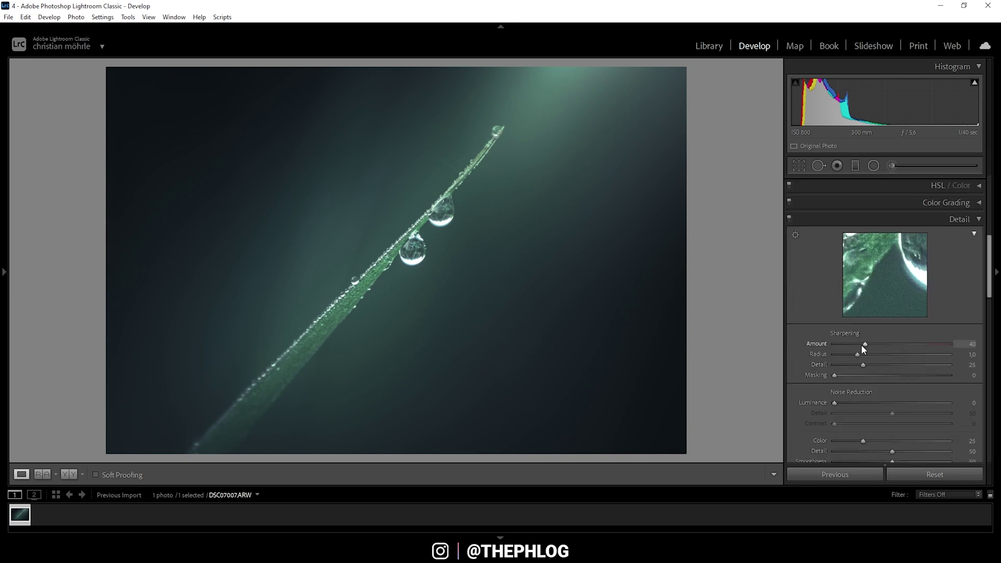
drag(863, 344, 950, 365)
drag(862, 376, 901, 377)
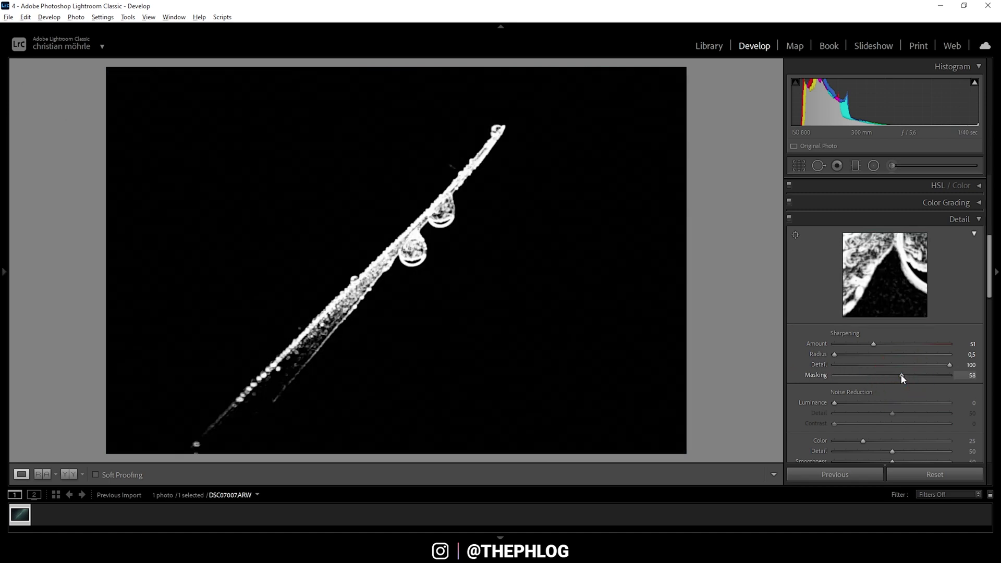
drag(904, 373, 909, 376)
drag(873, 344, 923, 344)
drag(834, 403, 855, 407)
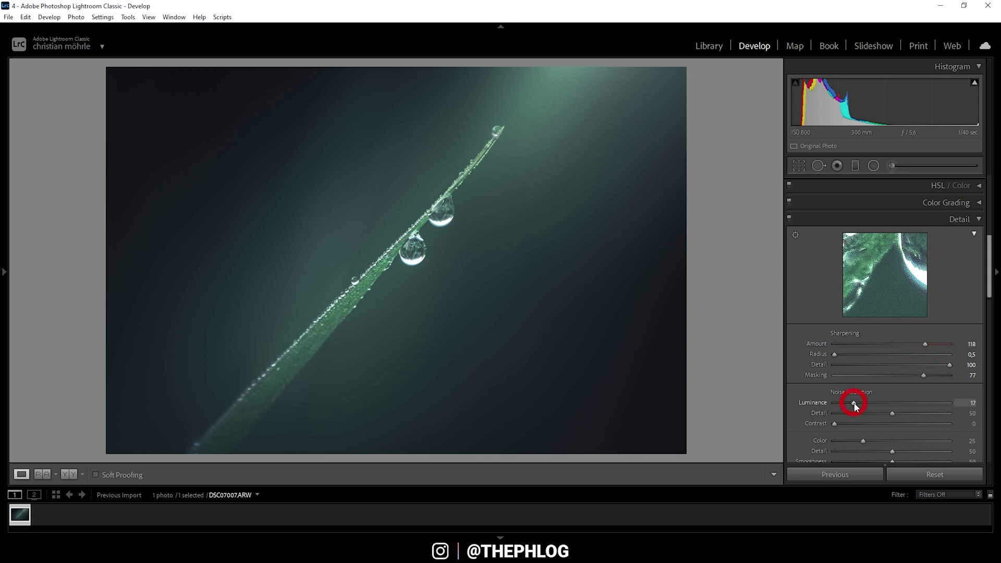